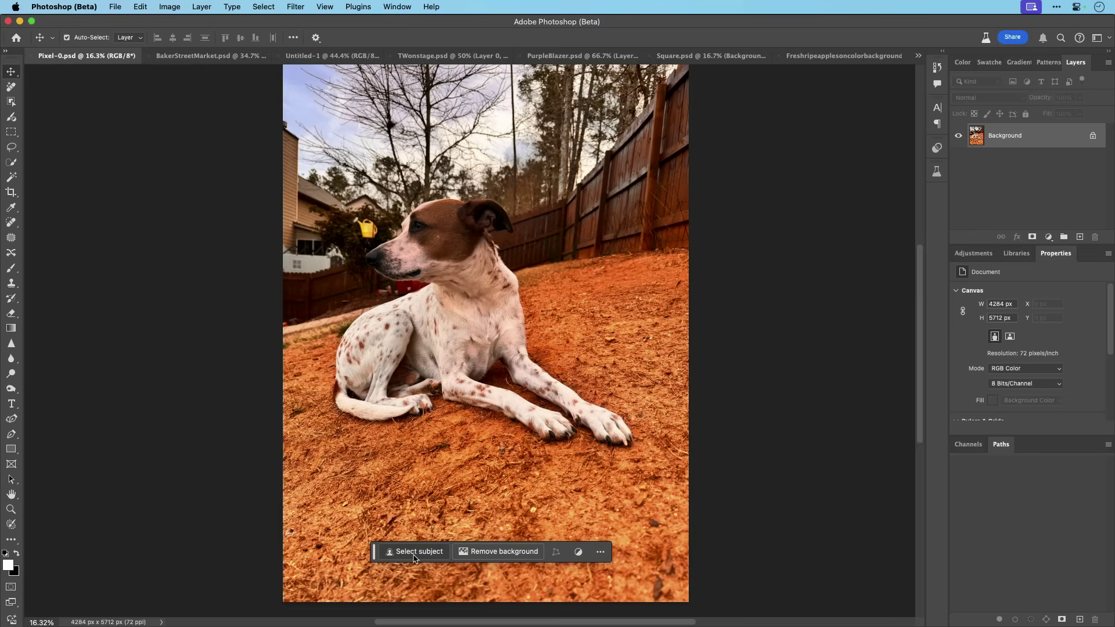
Step: Remove the dog photo's background so the spotted dog sits on transparency via Layer 0's mask
{"action": "left_click", "coordinate": [487, 554]}
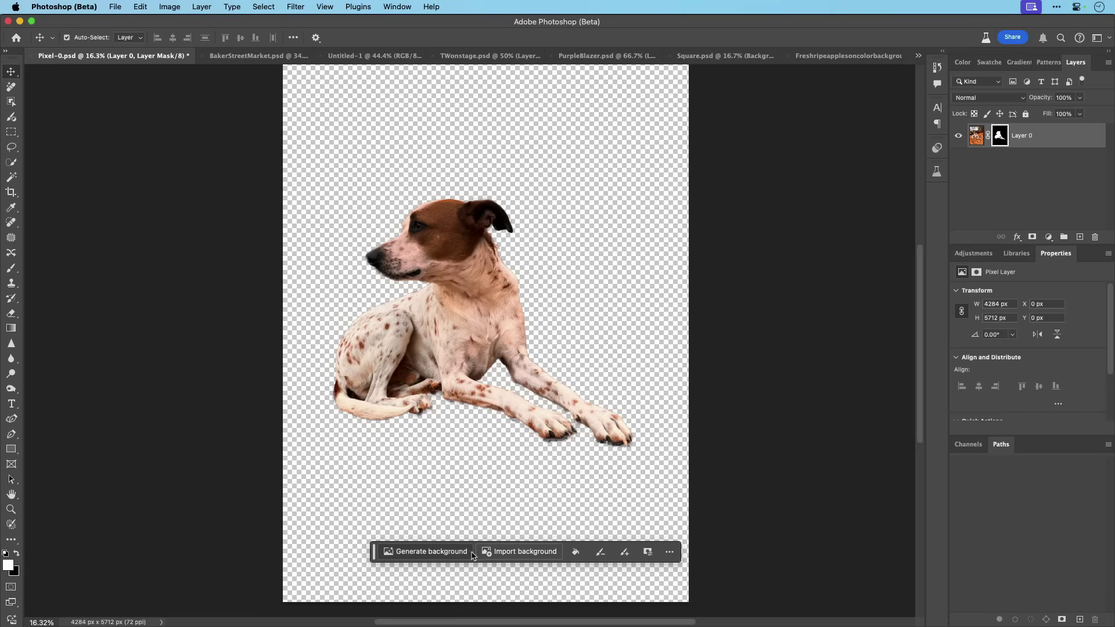
{"action": "mouse_move", "coordinate": [511, 554]}
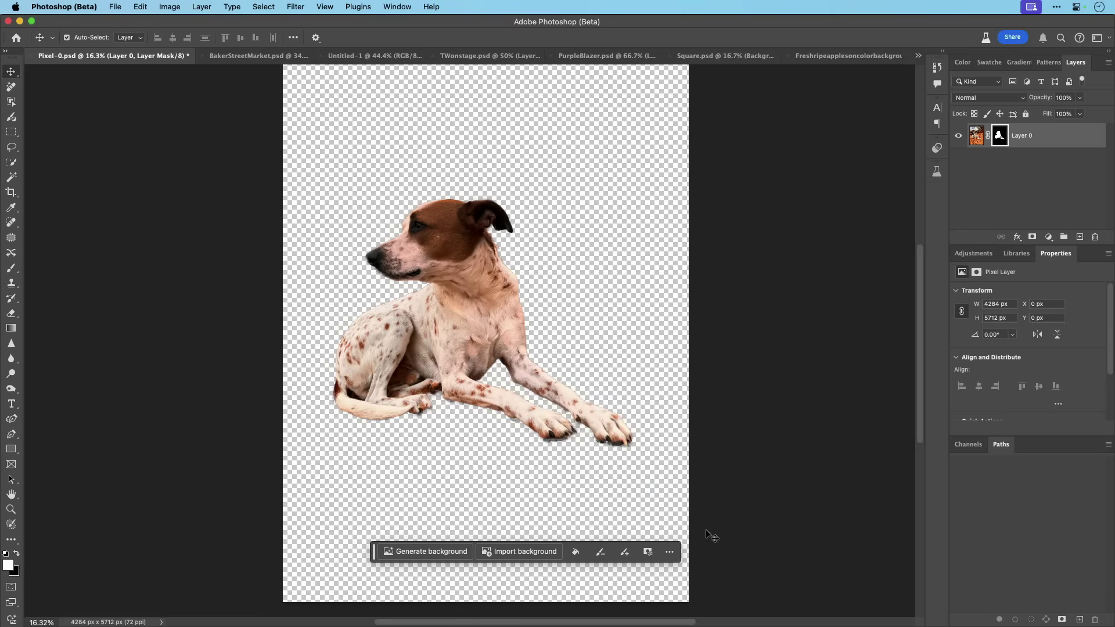
Step: Generate a new background behind the dog from the prompt 'summer day at the beach'
{"action": "left_click", "coordinate": [423, 552]}
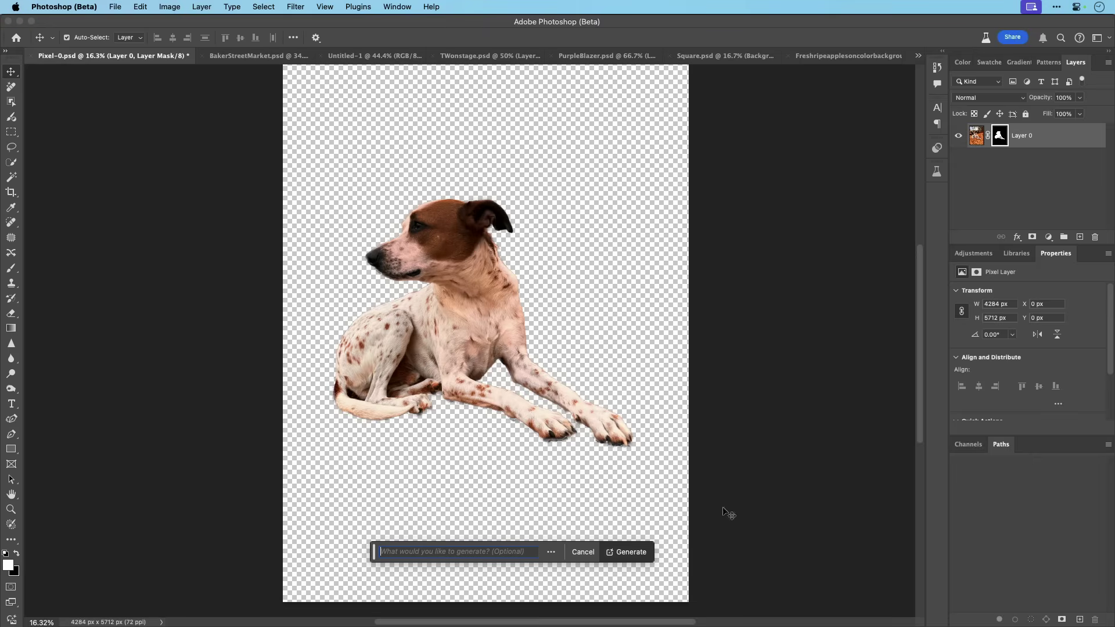
{"action": "type", "text": "d"}
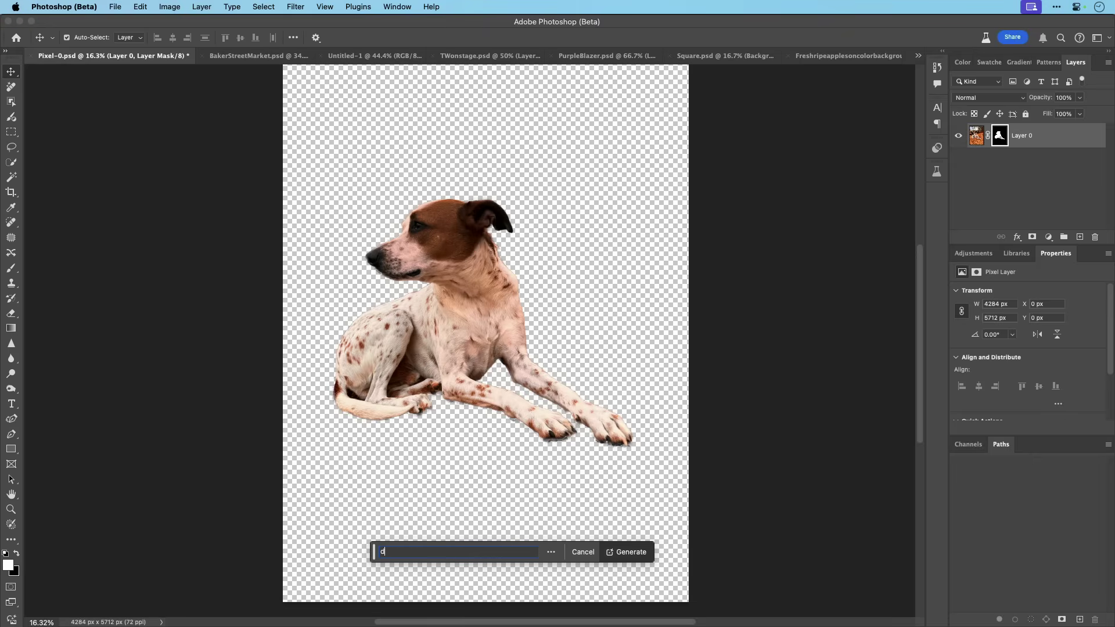
{"action": "type", "text": "ummer day at the beach"}
{"action": "key", "text": "Return"}
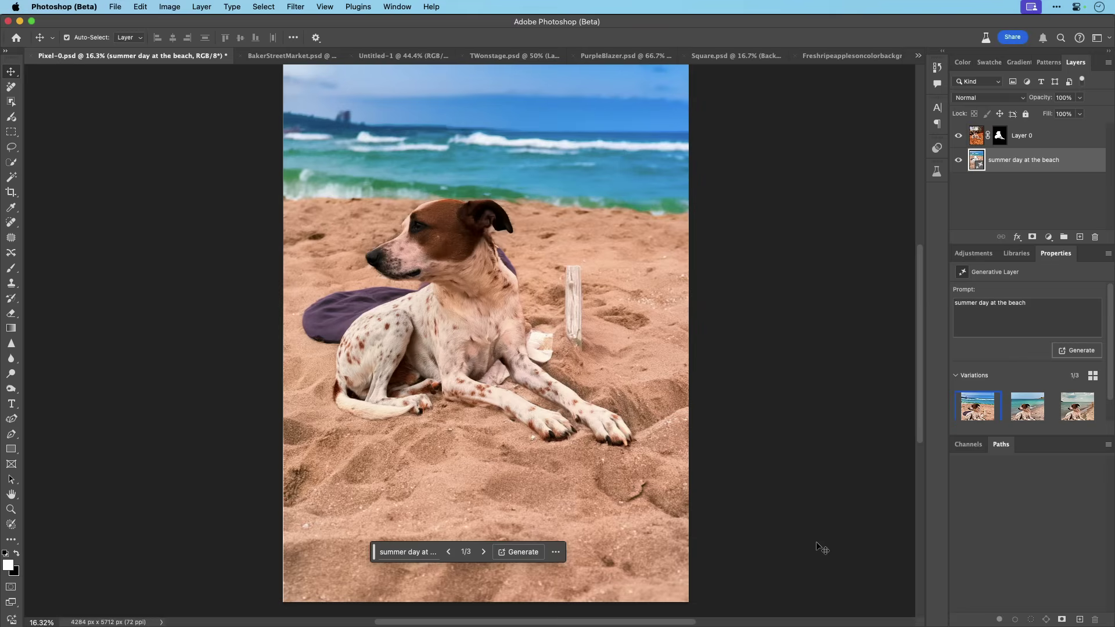
Step: Compare the beach background variations and settle on variation 3 of 3, the calm shoreline
{"action": "left_click", "coordinate": [485, 552]}
{"action": "left_click", "coordinate": [485, 552]}
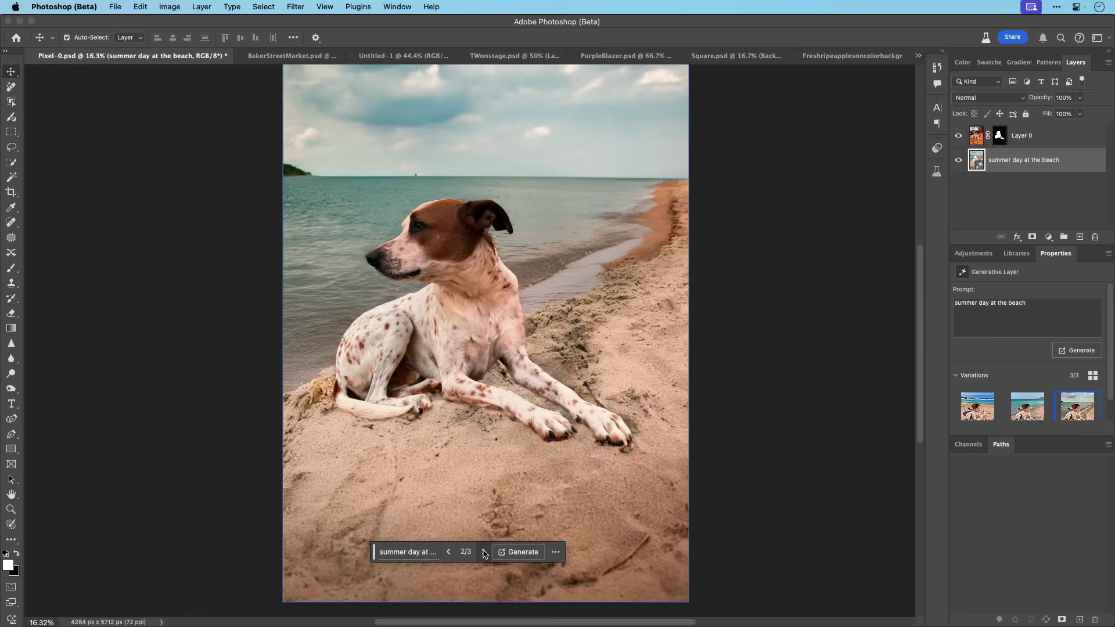
{"action": "left_click", "coordinate": [447, 553]}
{"action": "left_click", "coordinate": [448, 552]}
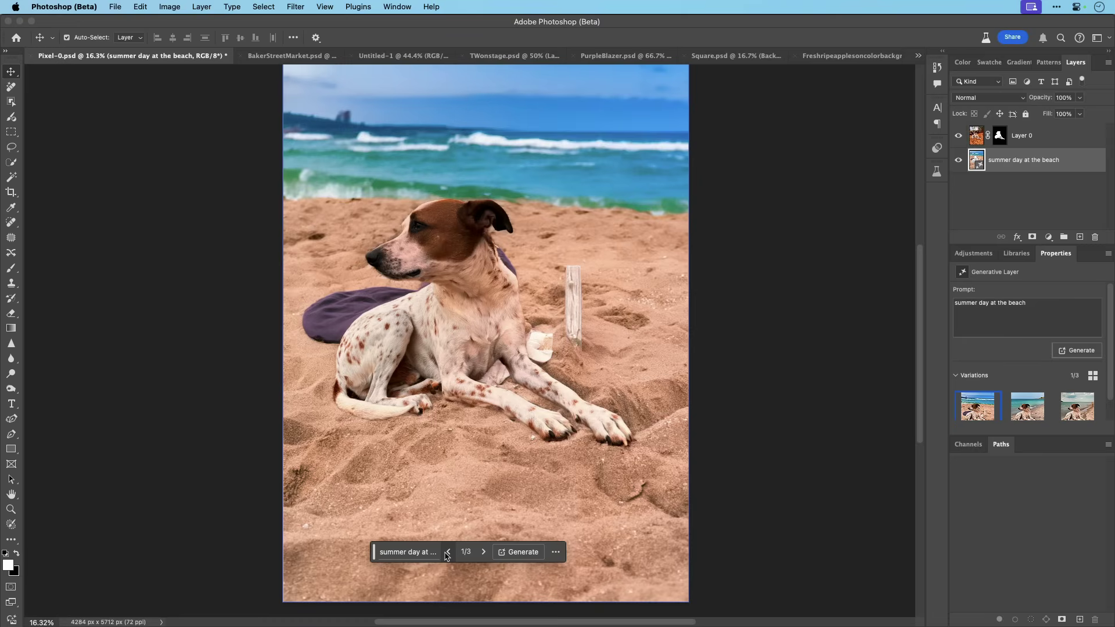
{"action": "left_click", "coordinate": [483, 552]}
{"action": "left_click", "coordinate": [483, 552]}
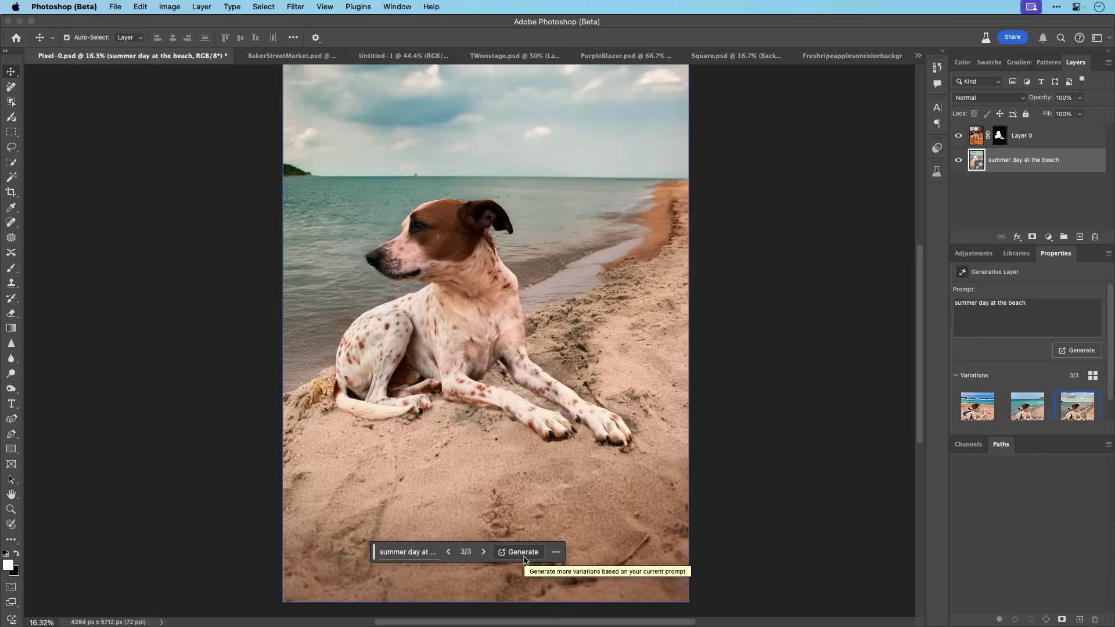
Step: In BakerStreetMarket.psd, select the whole title text and bring up the font family list
{"action": "left_click", "coordinate": [275, 58]}
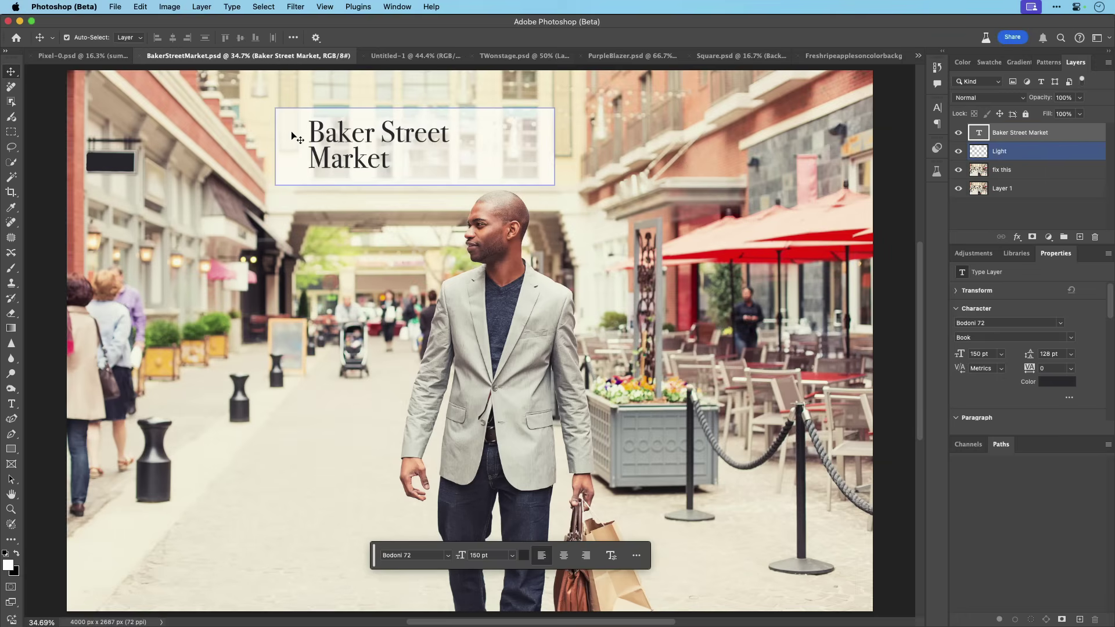
{"action": "key", "text": "t"}
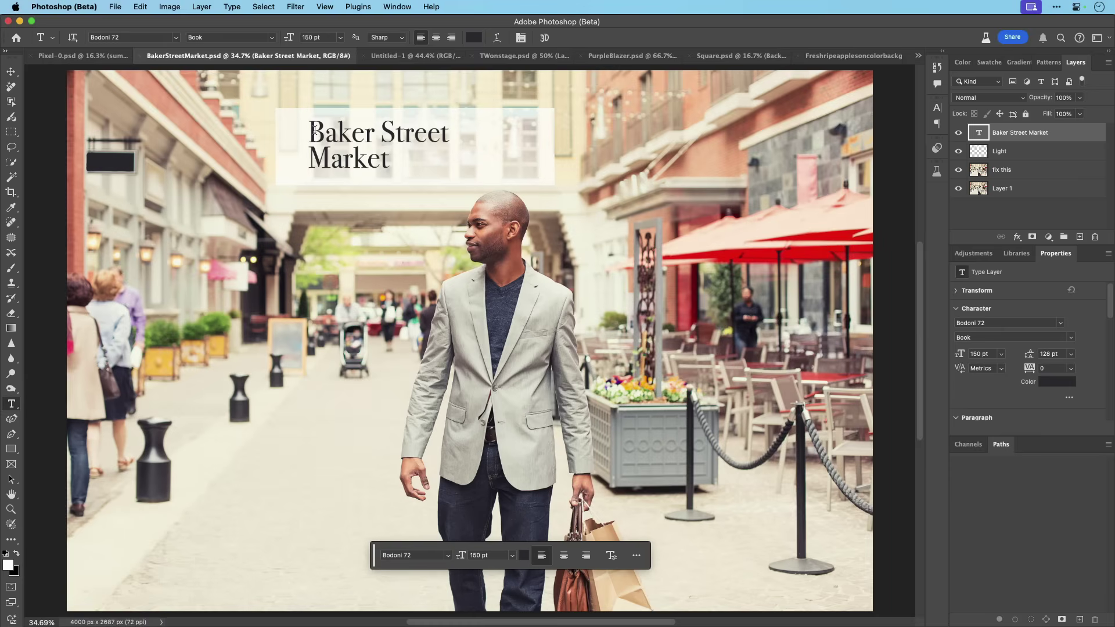
{"action": "left_click_drag", "start_coordinate": [309, 131], "coordinate": [402, 166]}
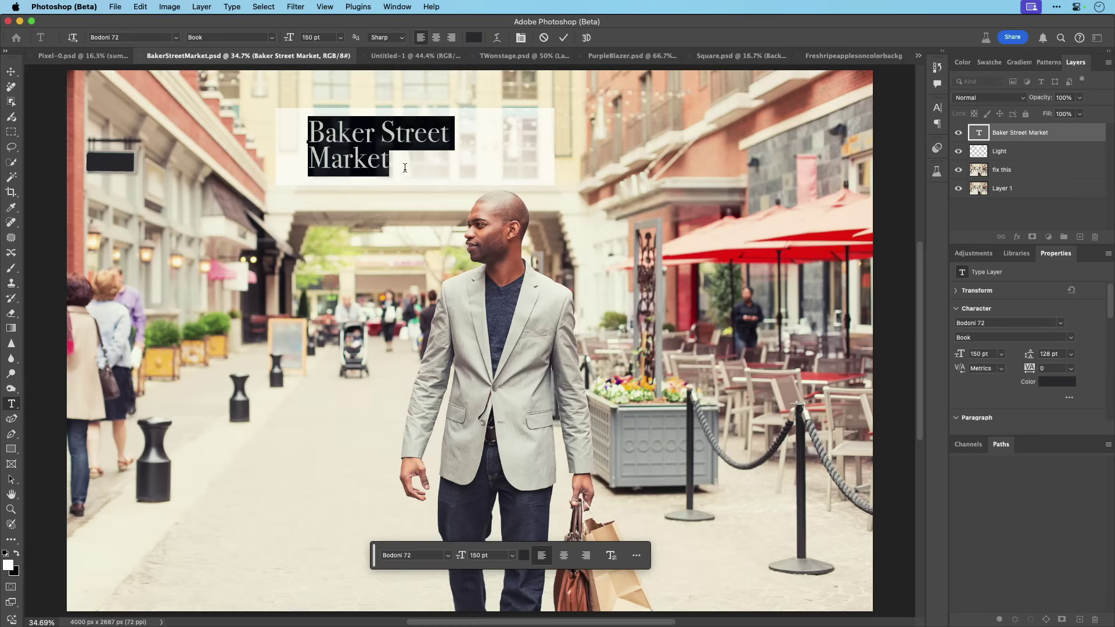
{"action": "left_click", "coordinate": [174, 39]}
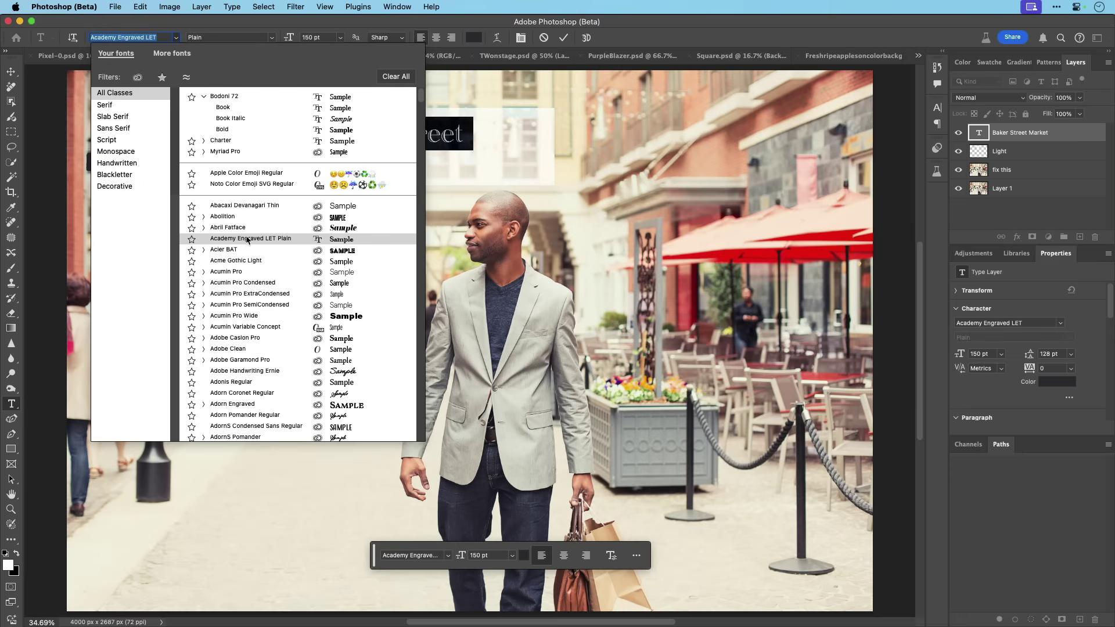
{"action": "scroll", "coordinate": [468, 221], "scroll_direction": "left", "scroll_amount": 5}
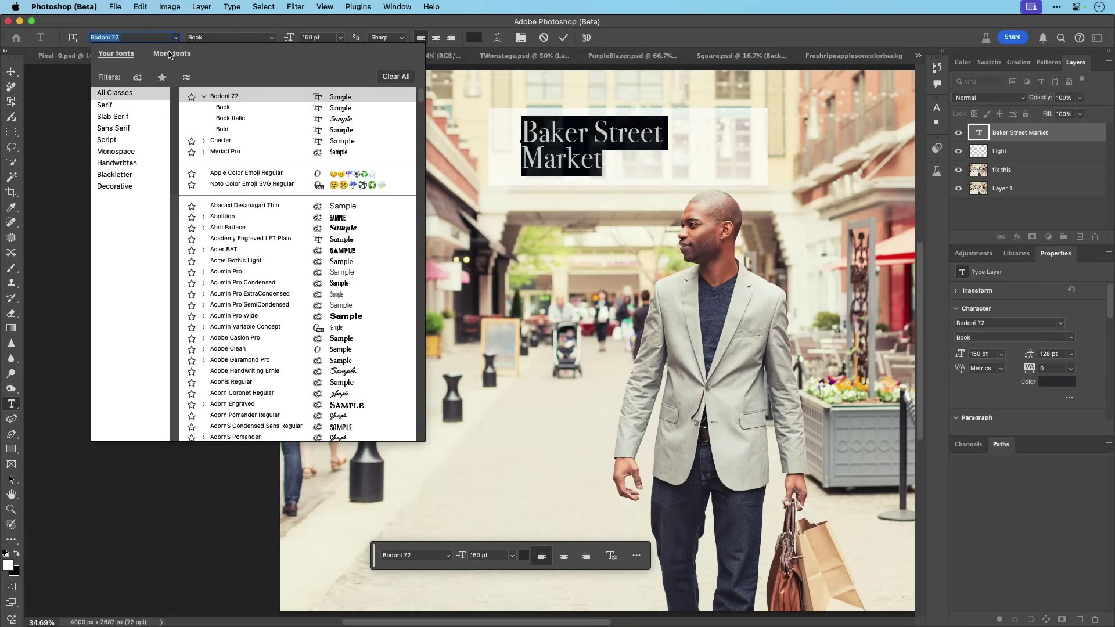
Step: Restyle the Baker Street Market title in Kallisto Thin from the Futuristic fonts and commit
{"action": "left_click", "coordinate": [170, 54]}
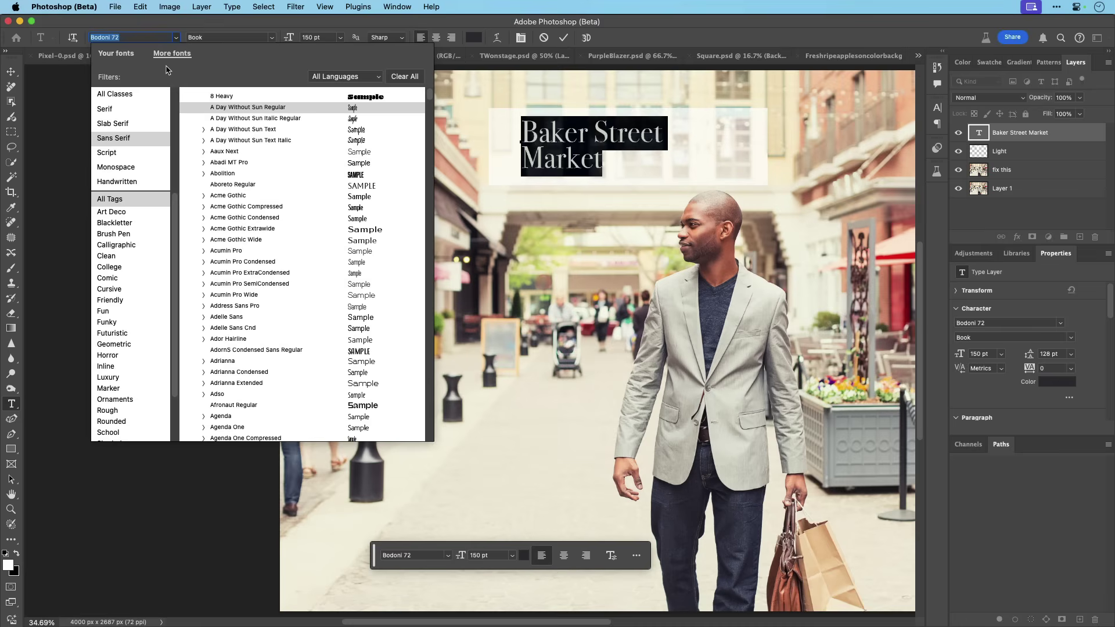
{"action": "scroll", "coordinate": [119, 317], "scroll_direction": "down", "scroll_amount": 3}
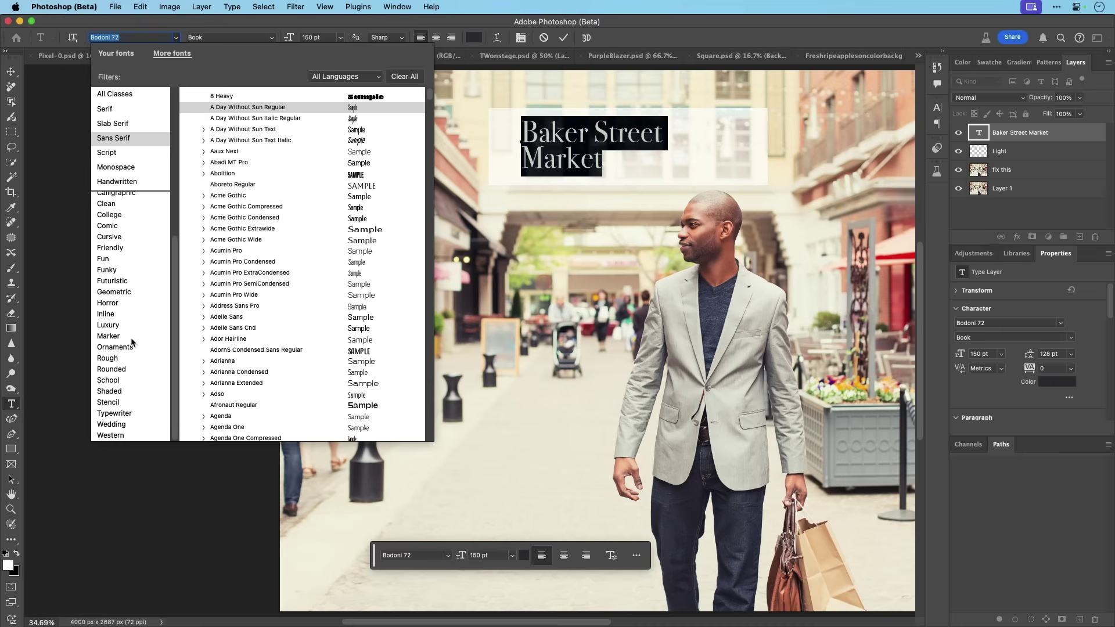
{"action": "left_click", "coordinate": [119, 282]}
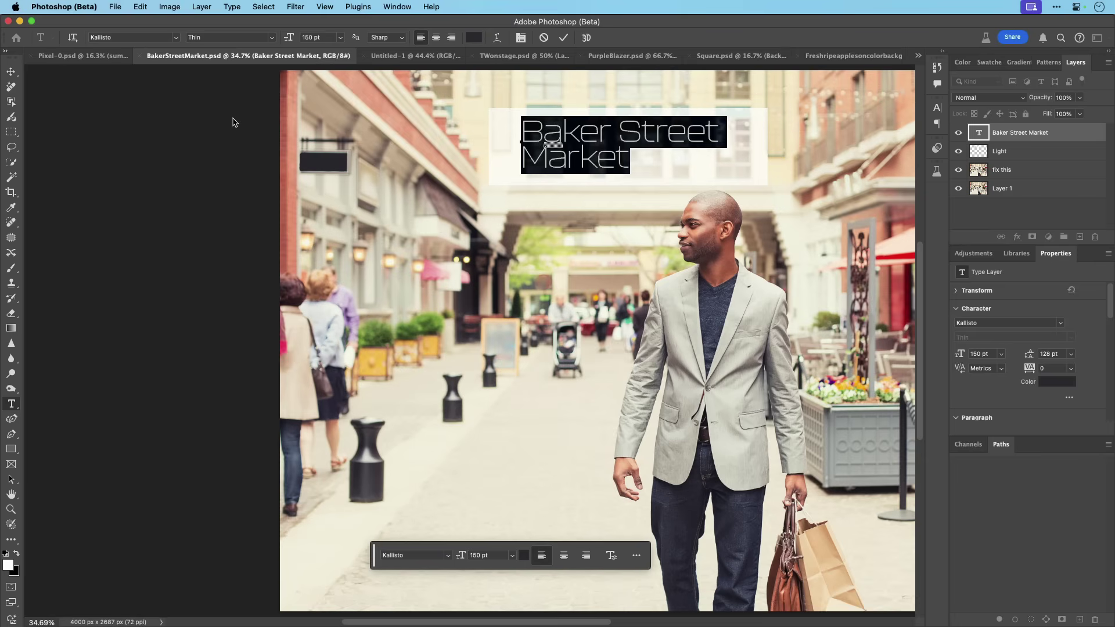
{"action": "left_click", "coordinate": [567, 38]}
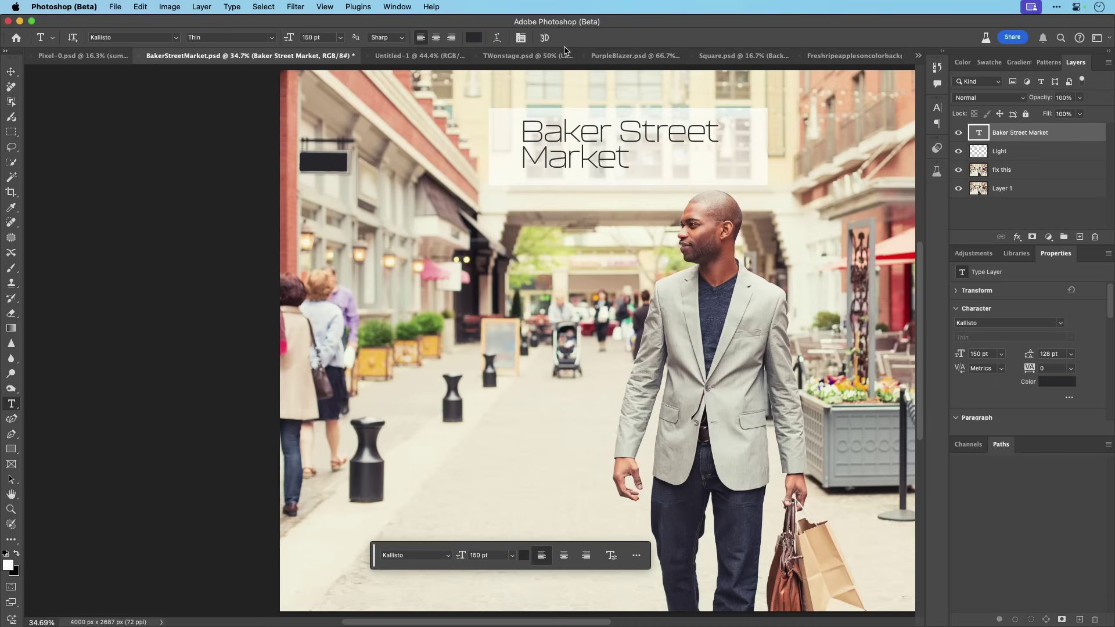
Step: Switch to the blank Untitled-1 document and look through the Image and Edit menus
{"action": "left_click", "coordinate": [422, 56]}
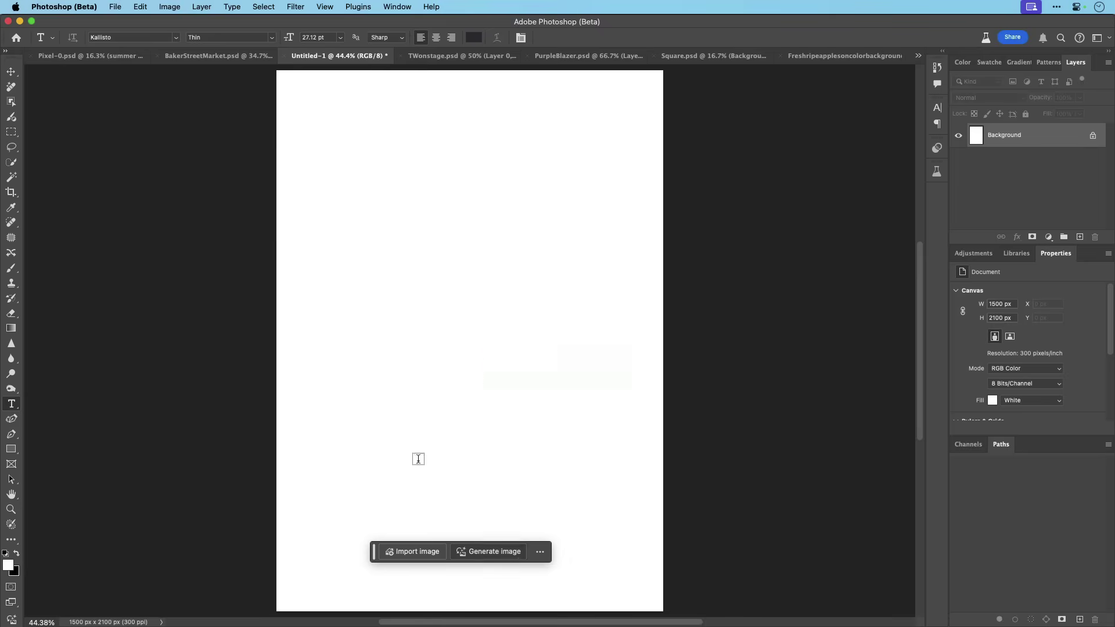
{"action": "left_click", "coordinate": [168, 7]}
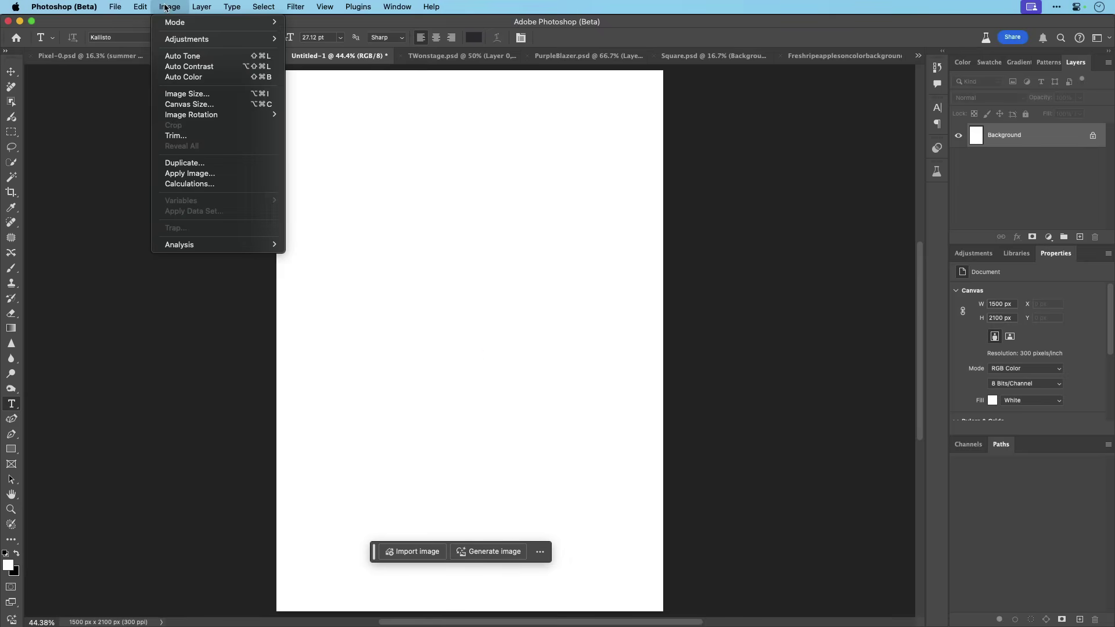
{"action": "mouse_move", "coordinate": [144, 6]}
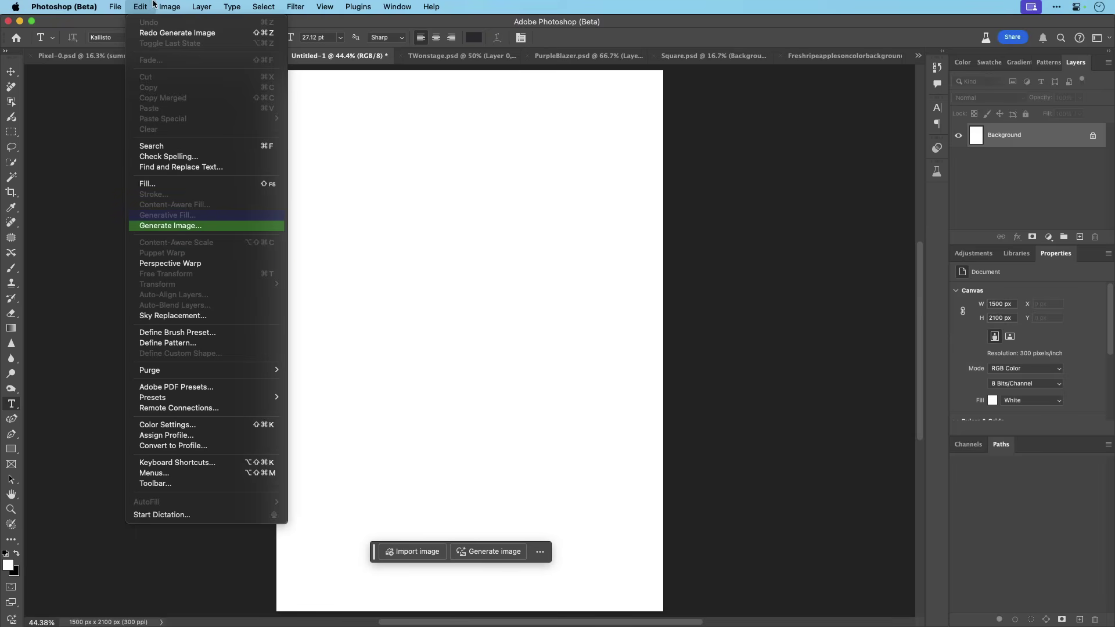
{"action": "left_click", "coordinate": [152, 7]}
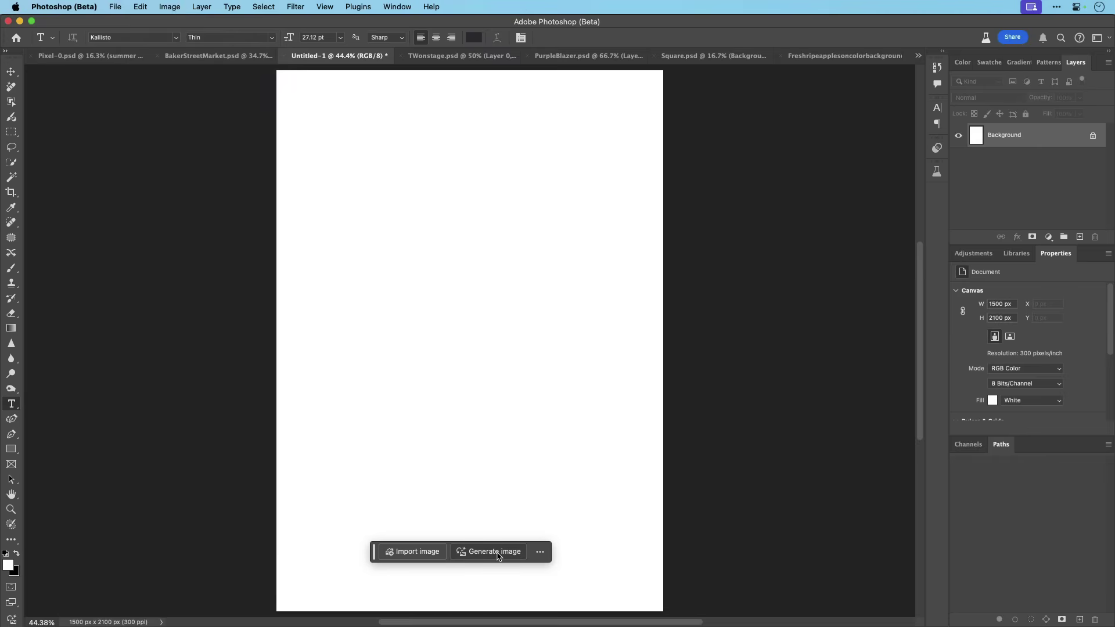
{"action": "mouse_move", "coordinate": [499, 553]}
Step: Generate a Photo-type image of 'tower bridge London during golden hour' on the blank canvas
{"action": "left_click", "coordinate": [511, 556]}
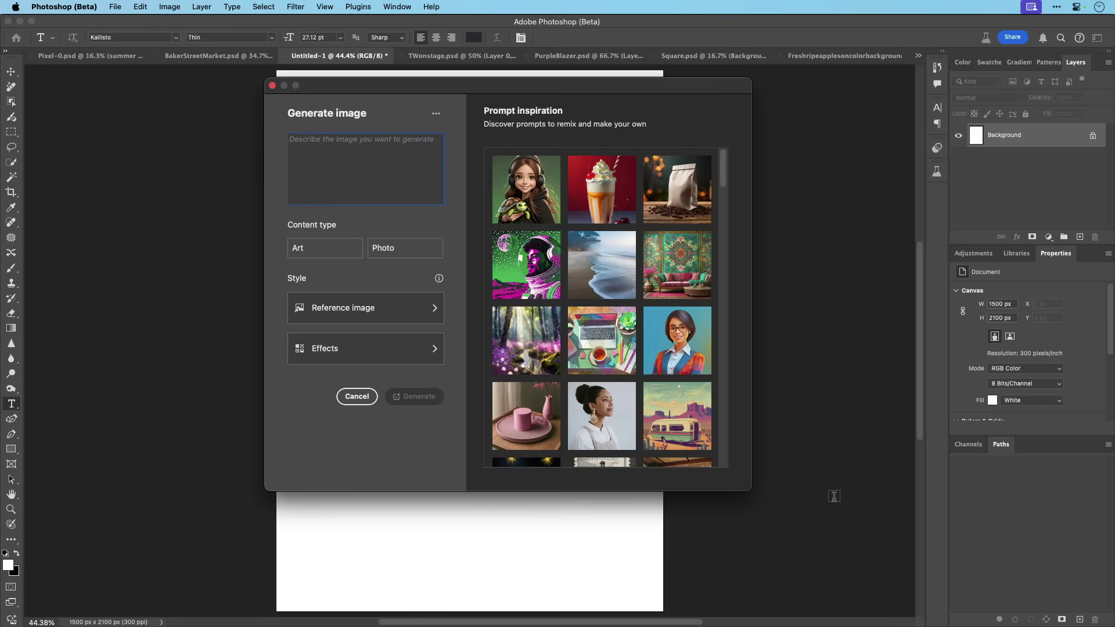
{"action": "type", "text": "tow"}
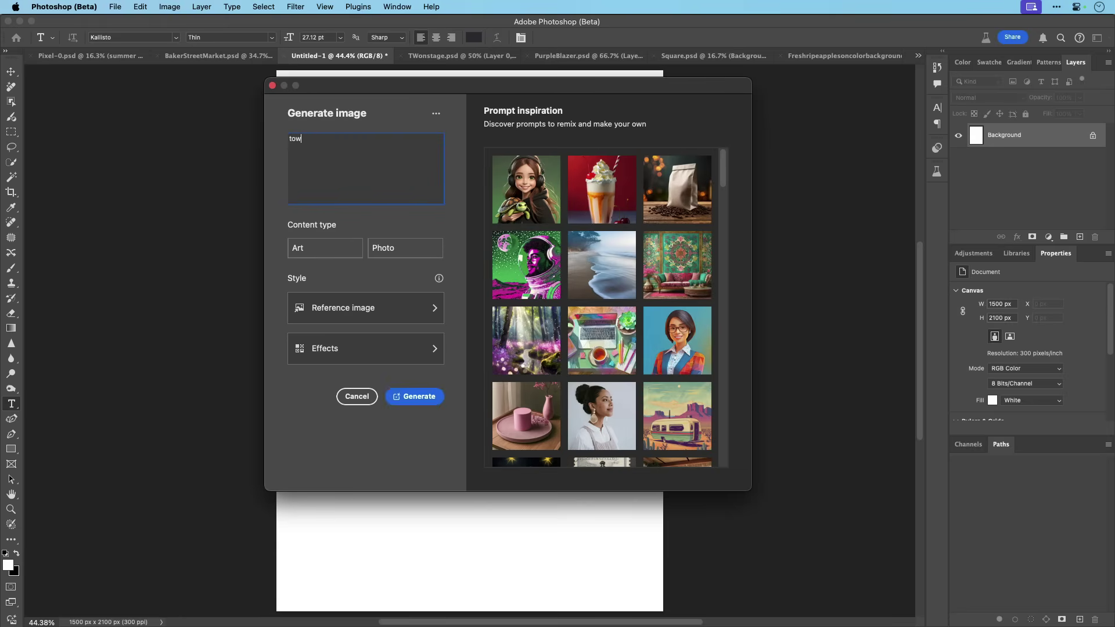
{"action": "type", "text": "er bridge London during golden hour"}
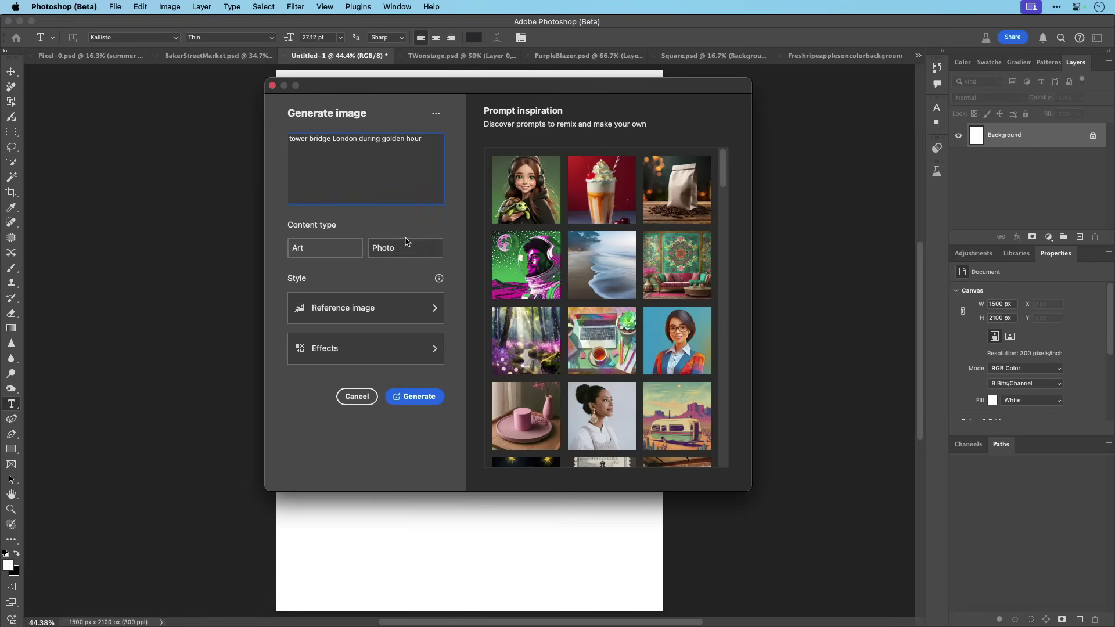
{"action": "left_click", "coordinate": [390, 249]}
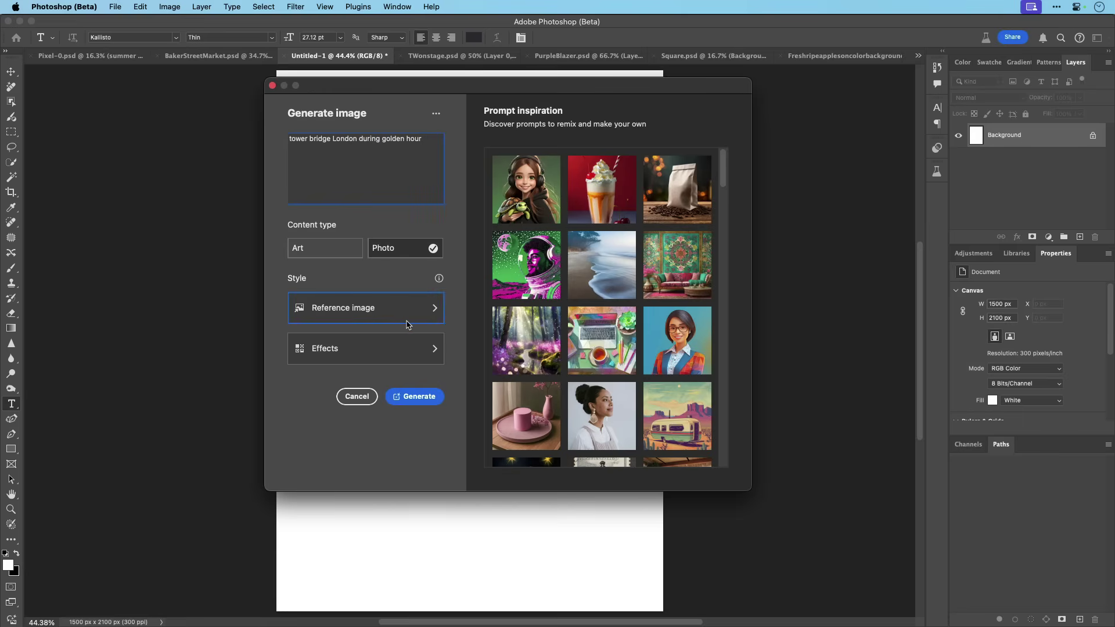
{"action": "left_click", "coordinate": [367, 361]}
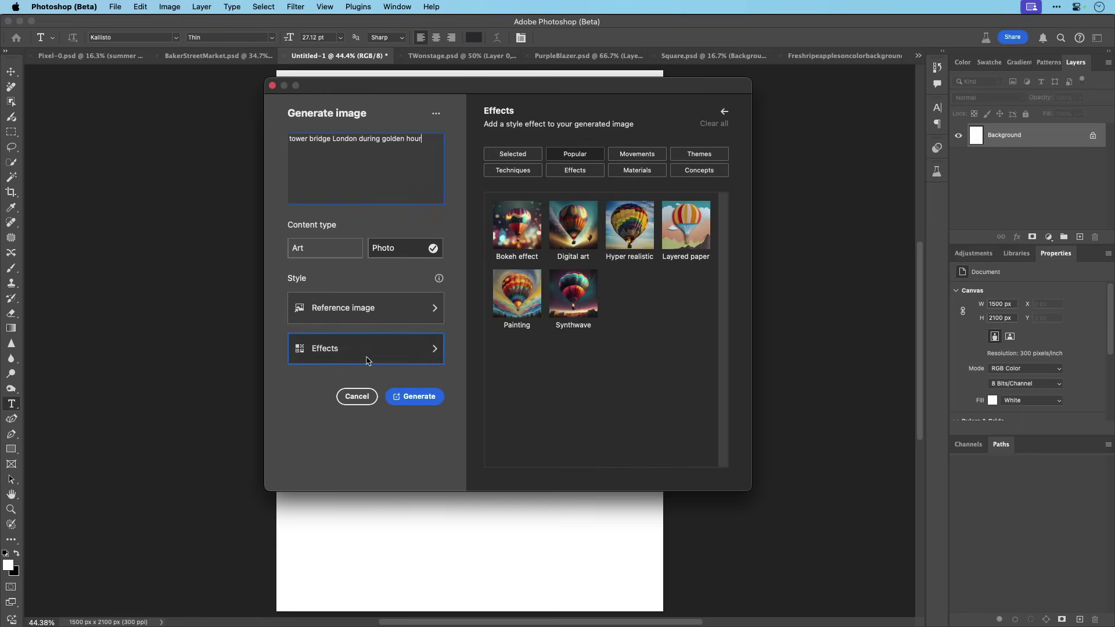
{"action": "left_click", "coordinate": [369, 311]}
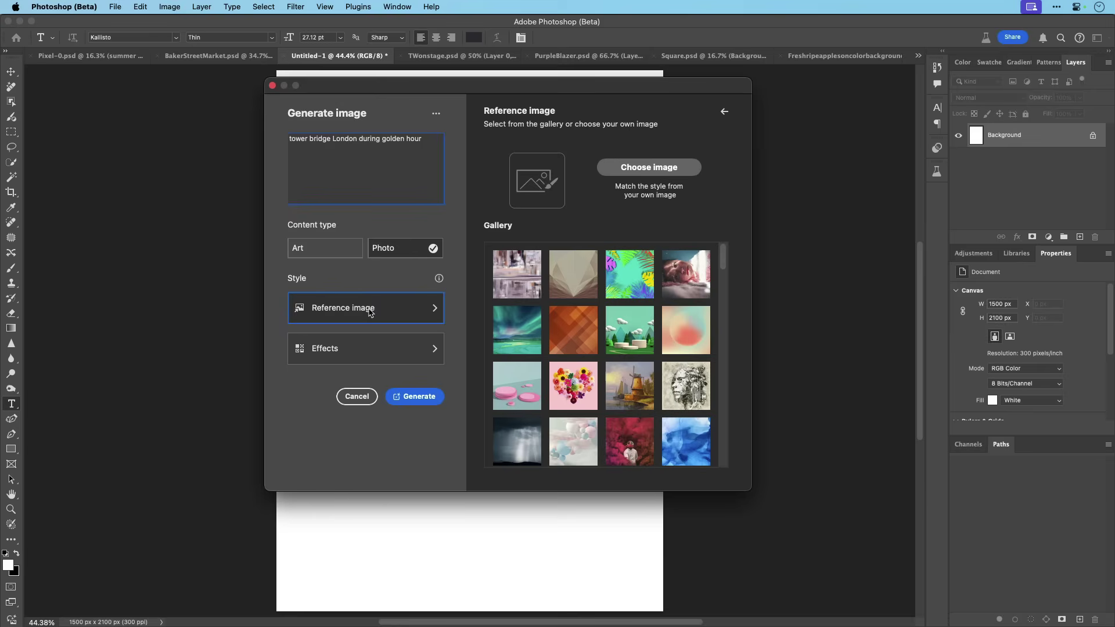
{"action": "left_click", "coordinate": [416, 399]}
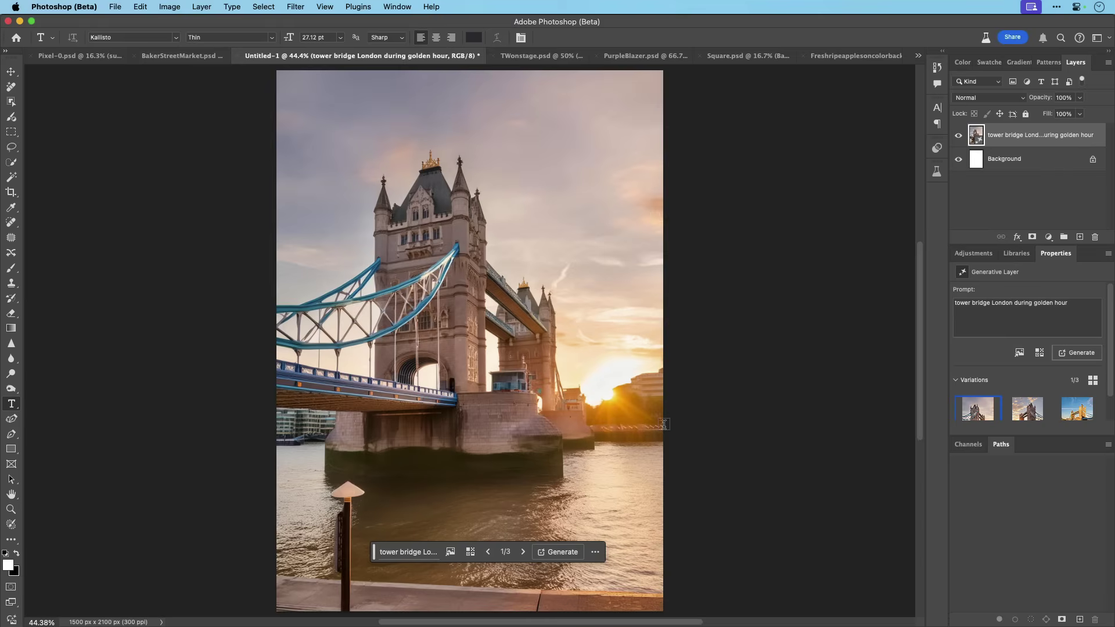
Step: Compare the three Tower Bridge variations and return to variation 2
{"action": "left_click", "coordinate": [524, 553]}
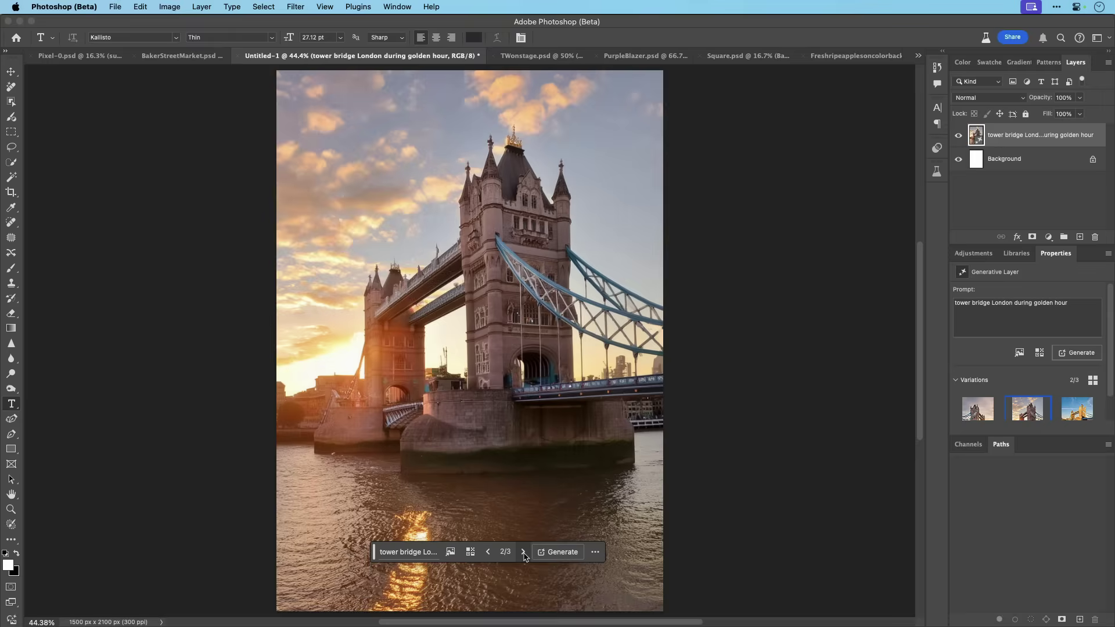
{"action": "left_click", "coordinate": [524, 552]}
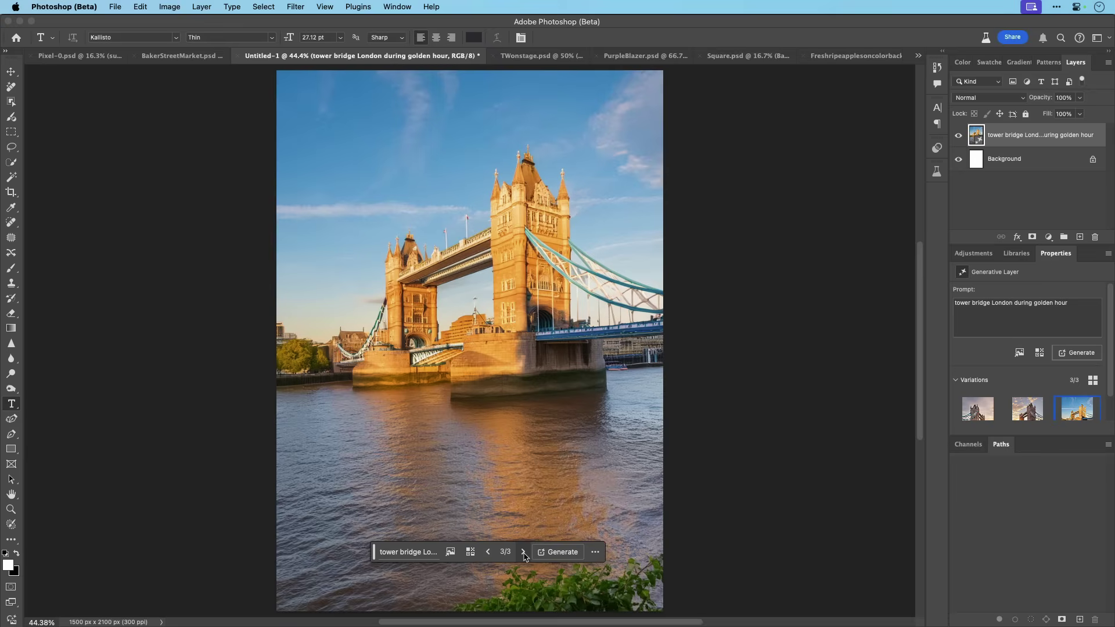
{"action": "left_click", "coordinate": [488, 553]}
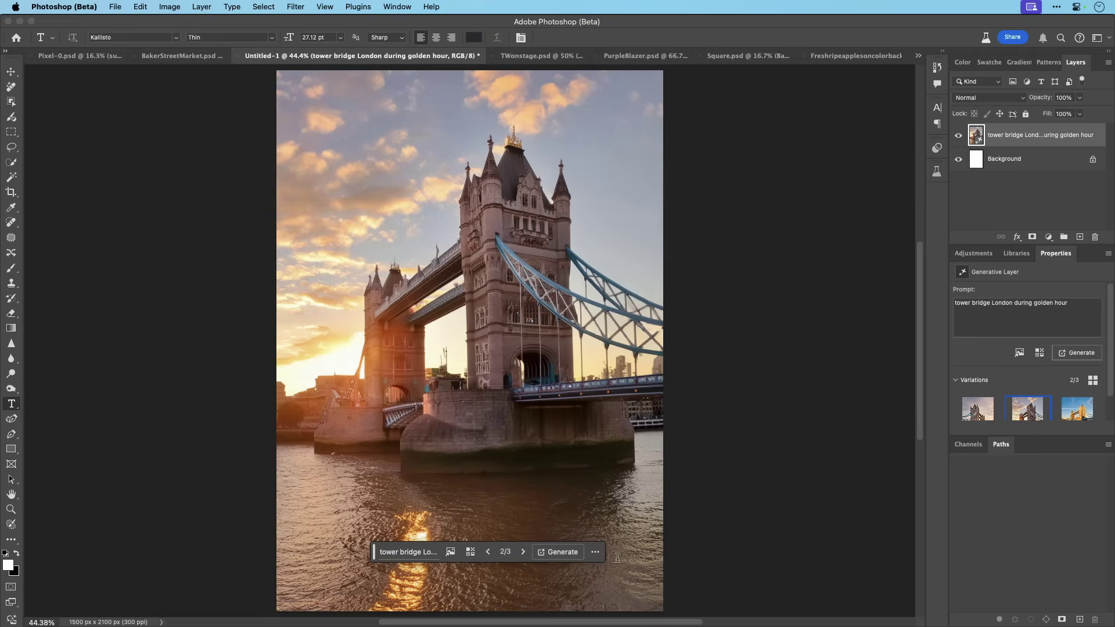
Step: Generate similar images from variation 2 and show variation 3 of 6
{"action": "left_click", "coordinate": [596, 554]}
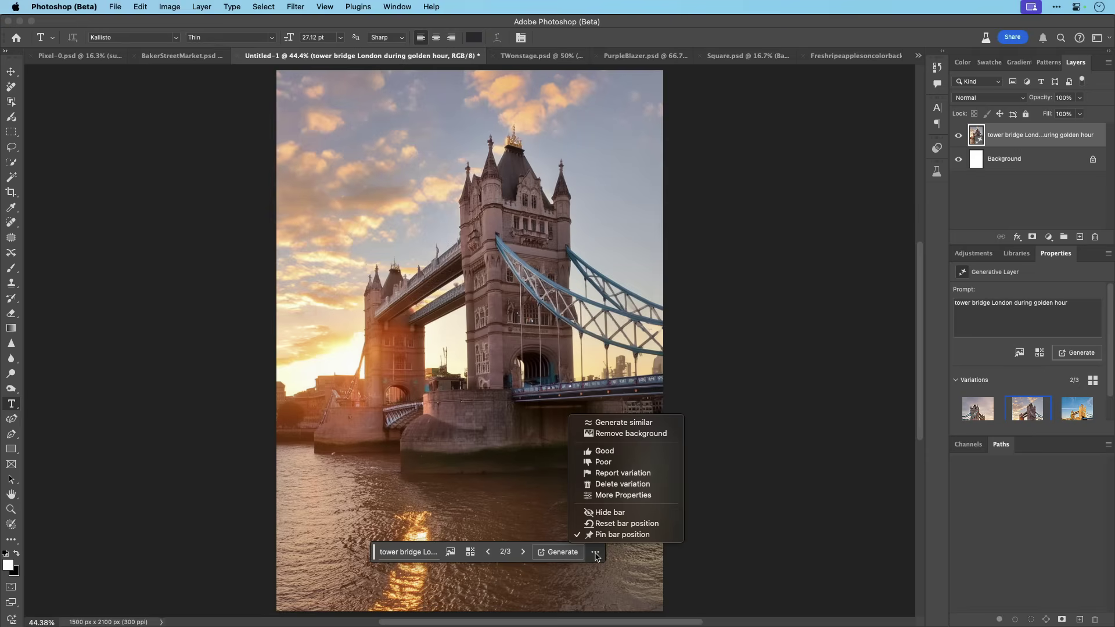
{"action": "left_click", "coordinate": [618, 424]}
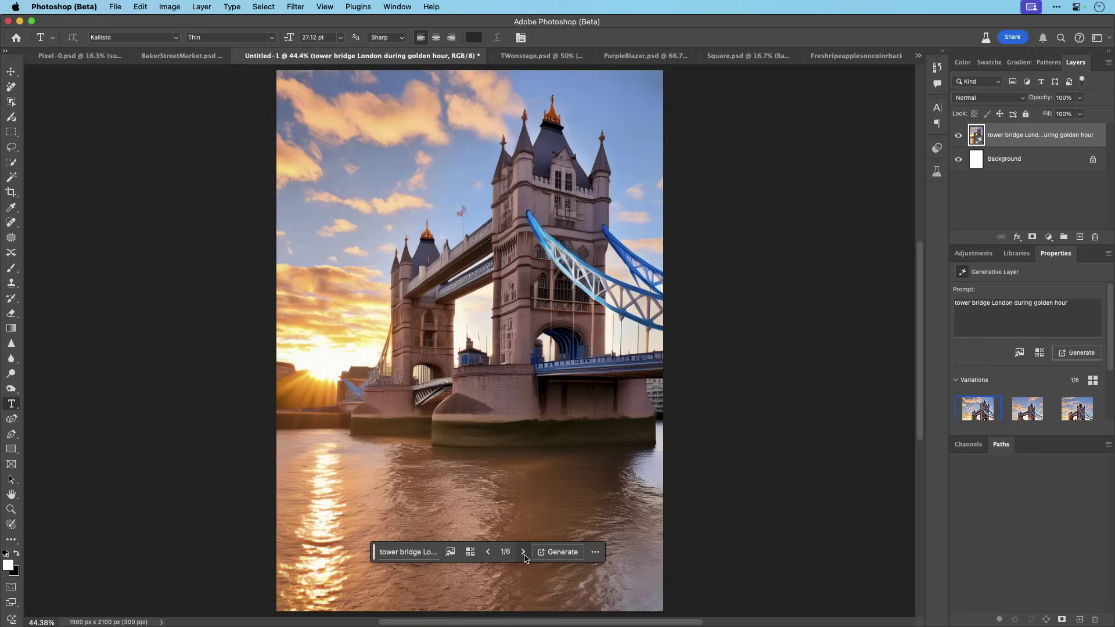
{"action": "left_click", "coordinate": [523, 553]}
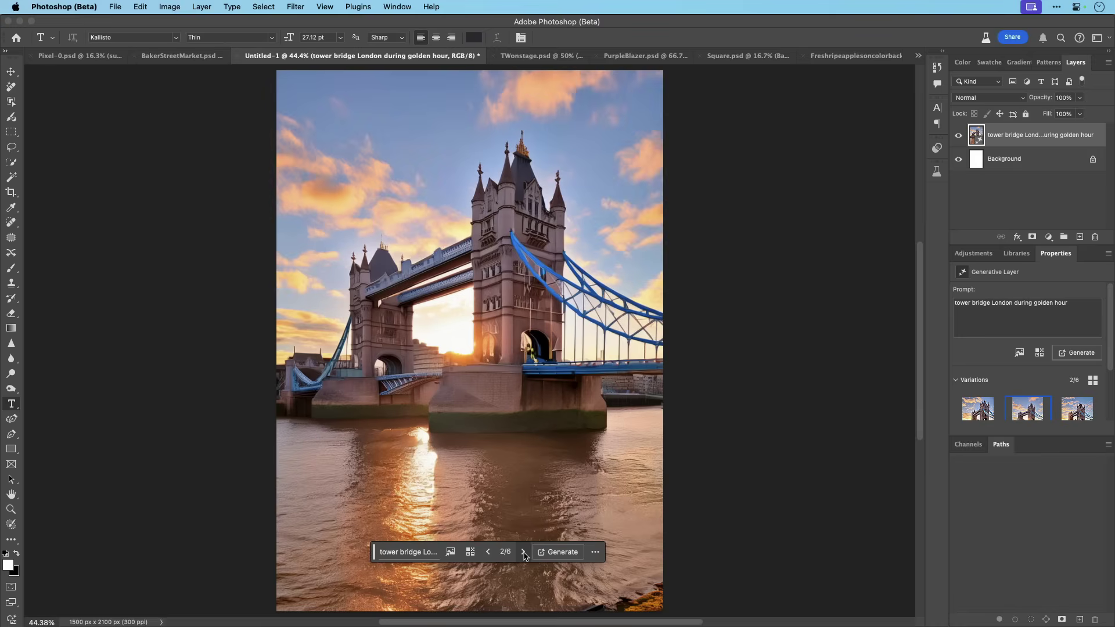
{"action": "left_click", "coordinate": [523, 553]}
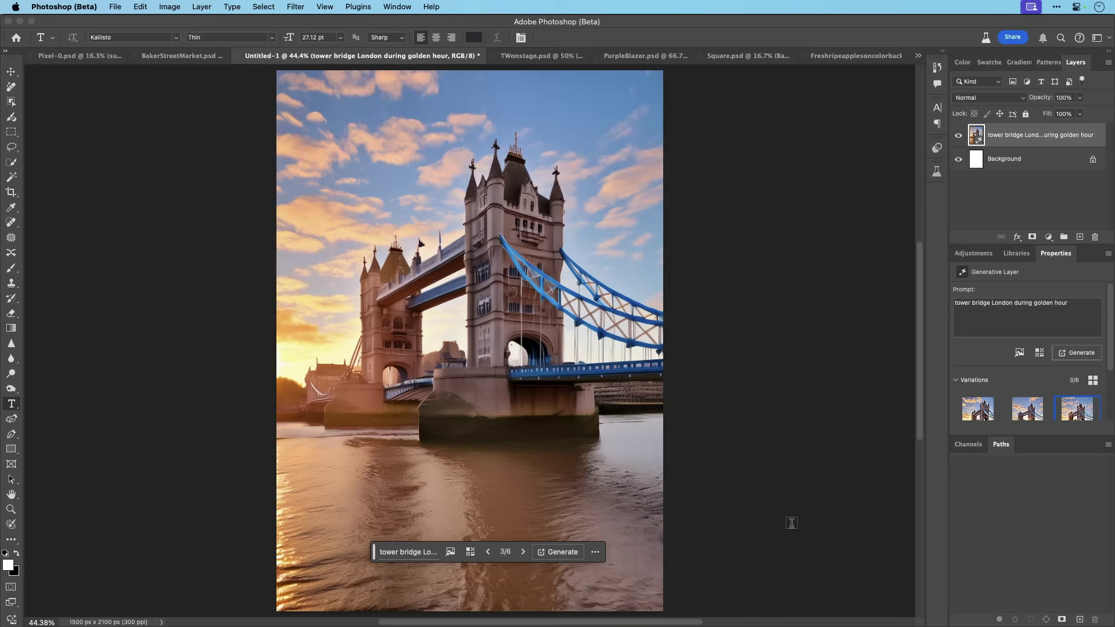
Step: Switch to TWonstage.psd, glance at the PurpleBlazer reference, and return to the selected jacket
{"action": "left_click", "coordinate": [525, 56]}
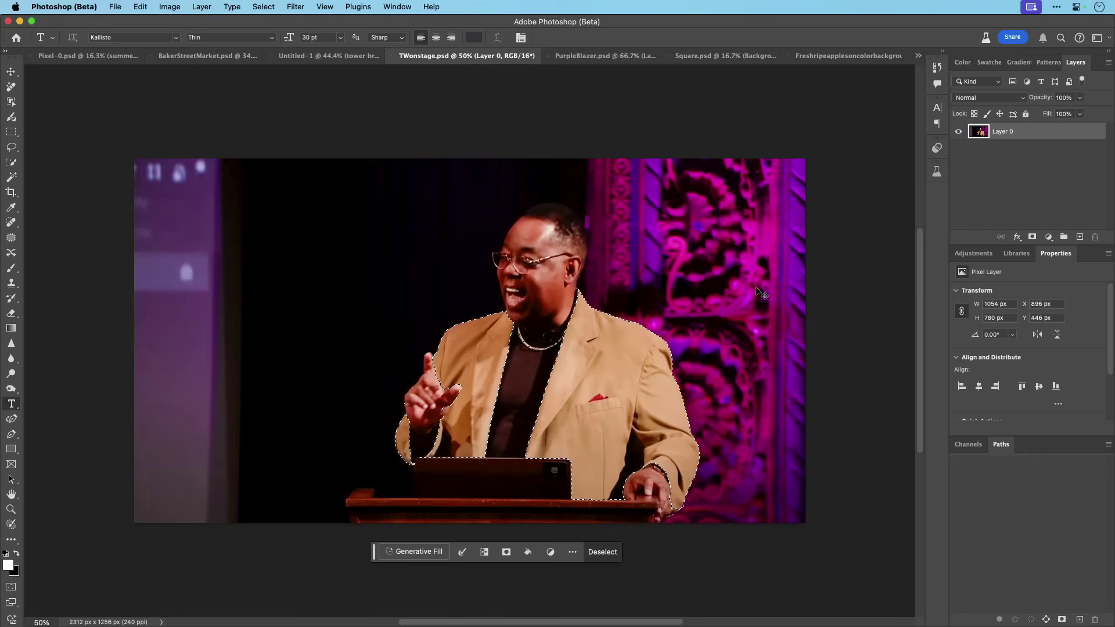
{"action": "scroll", "coordinate": [761, 295], "scroll_direction": "up", "scroll_amount": 2}
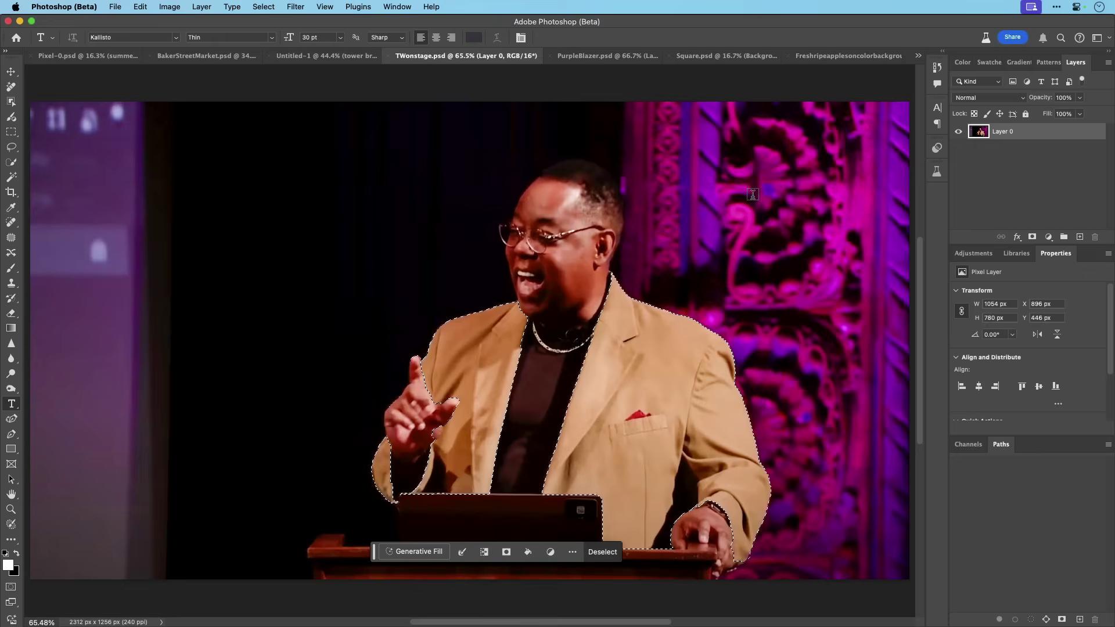
{"action": "left_click", "coordinate": [594, 58]}
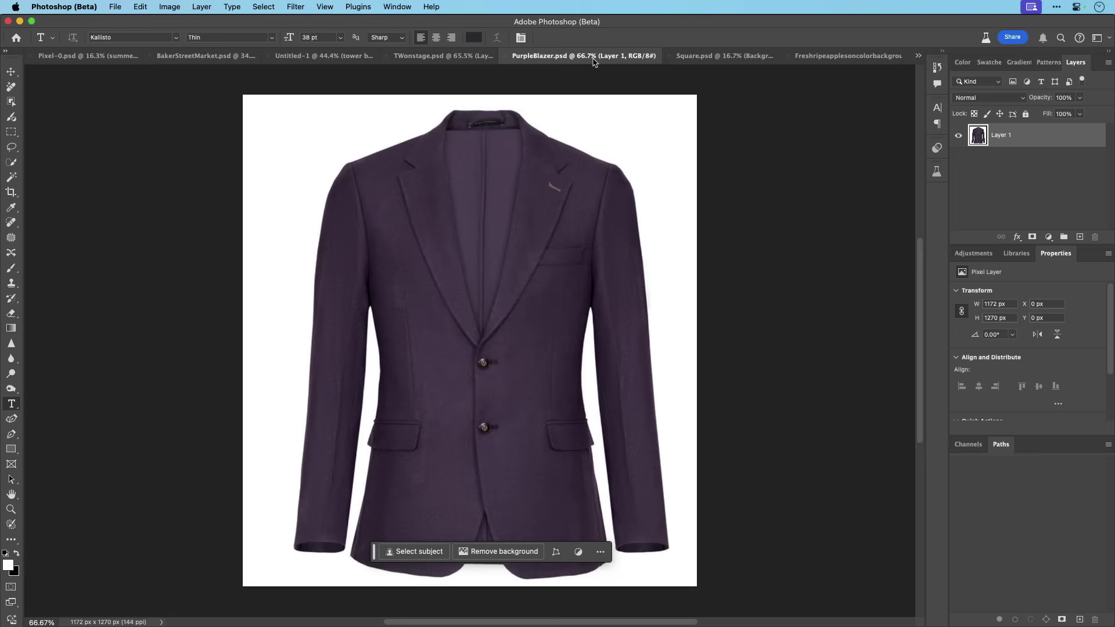
{"action": "left_click", "coordinate": [457, 58]}
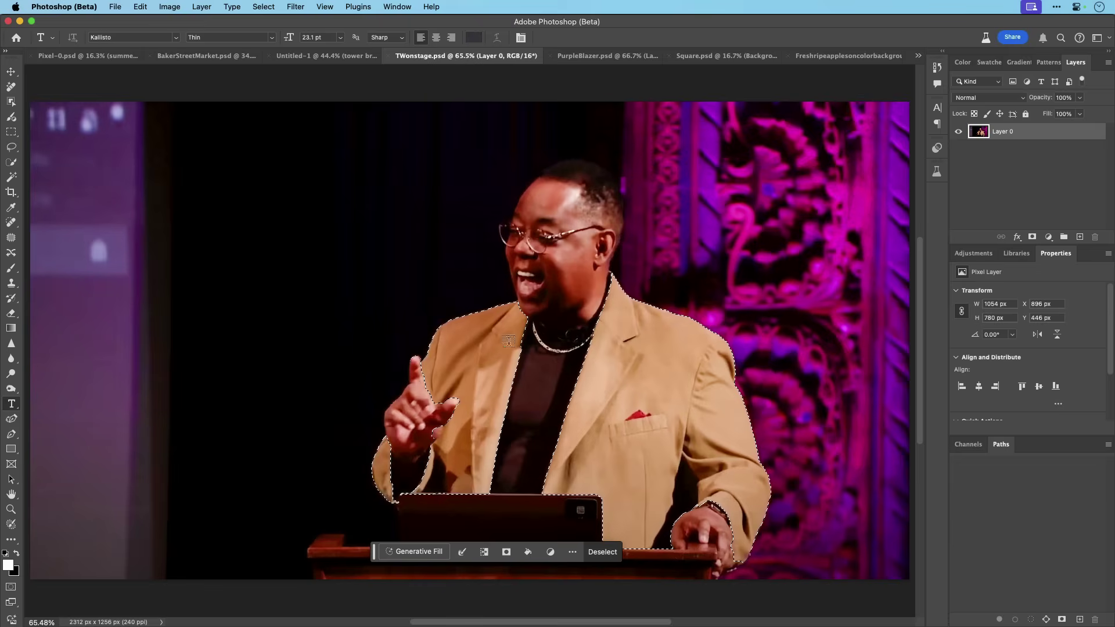
Step: Generative Fill the selected jacket using PurpleBlazer from Reference Images as the reference image
{"action": "left_click", "coordinate": [413, 552]}
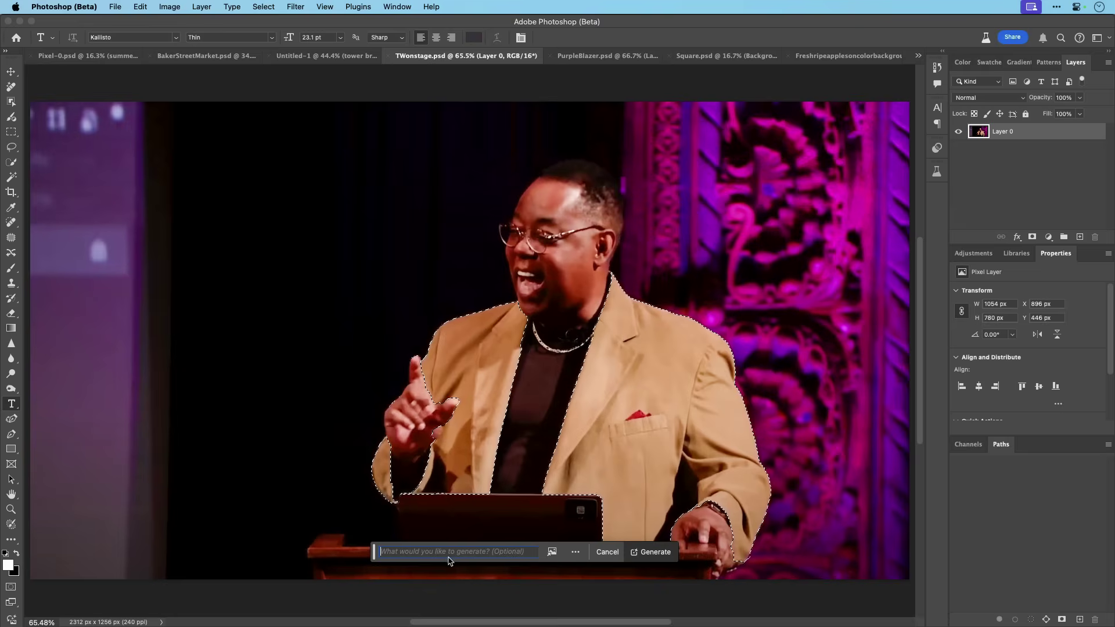
{"action": "left_click", "coordinate": [554, 556]}
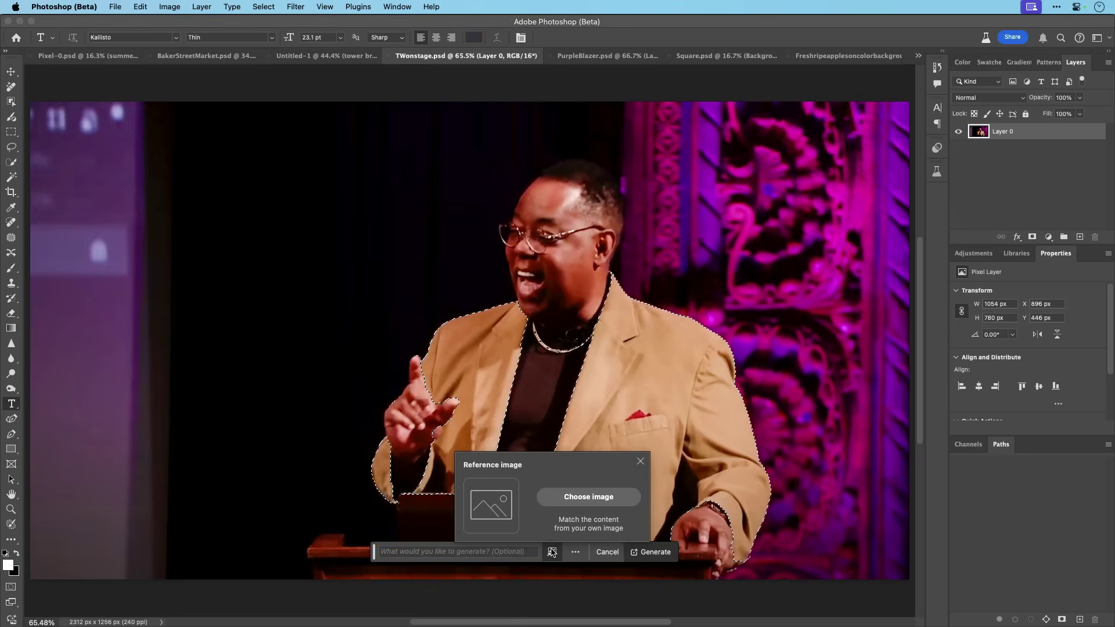
{"action": "left_click", "coordinate": [569, 497]}
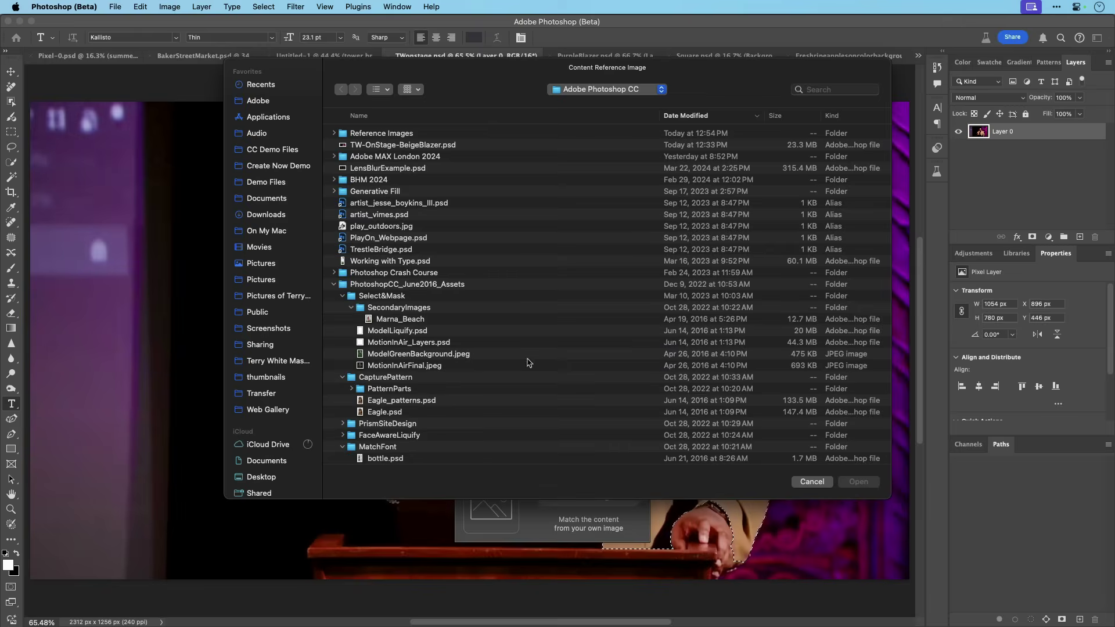
{"action": "double_click", "coordinate": [368, 136]}
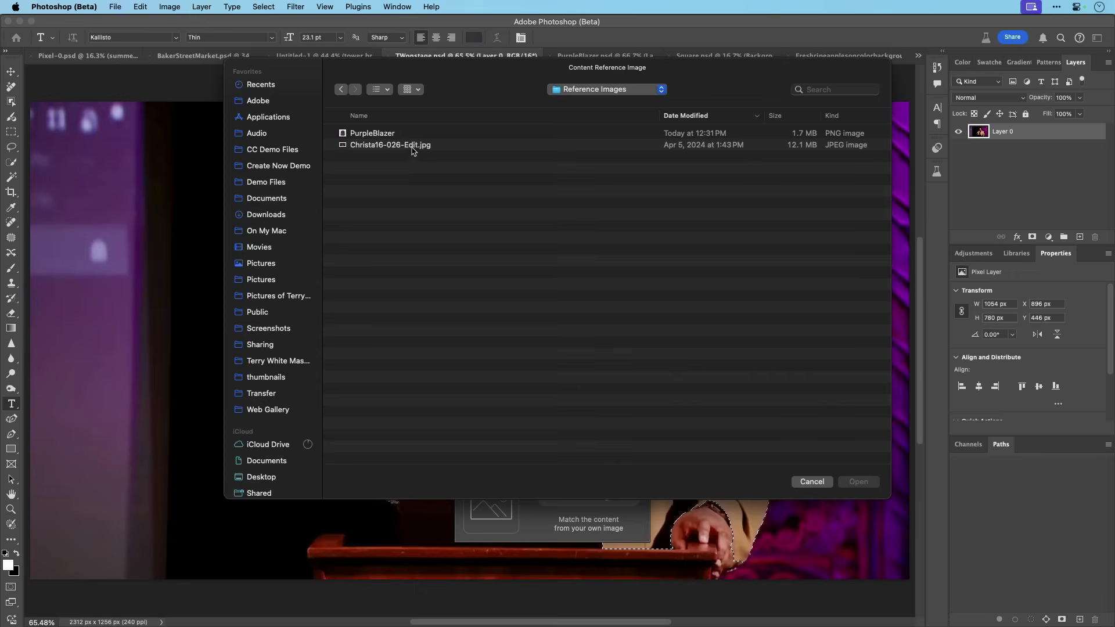
{"action": "left_click", "coordinate": [387, 135]}
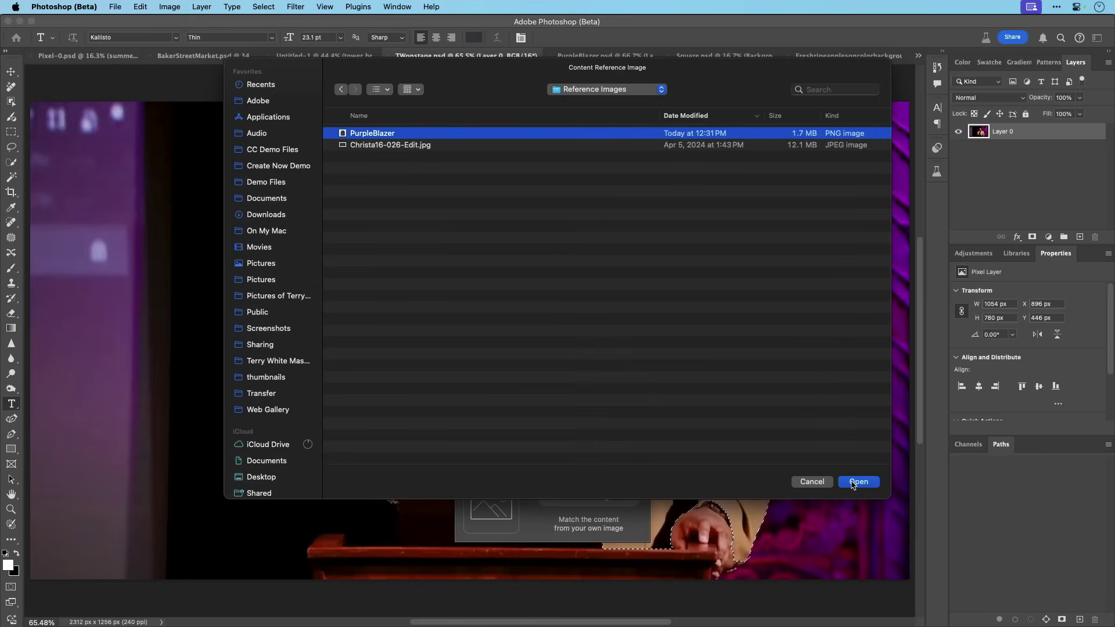
{"action": "key", "text": "space"}
{"action": "key", "text": "space"}
{"action": "left_click", "coordinate": [854, 482]}
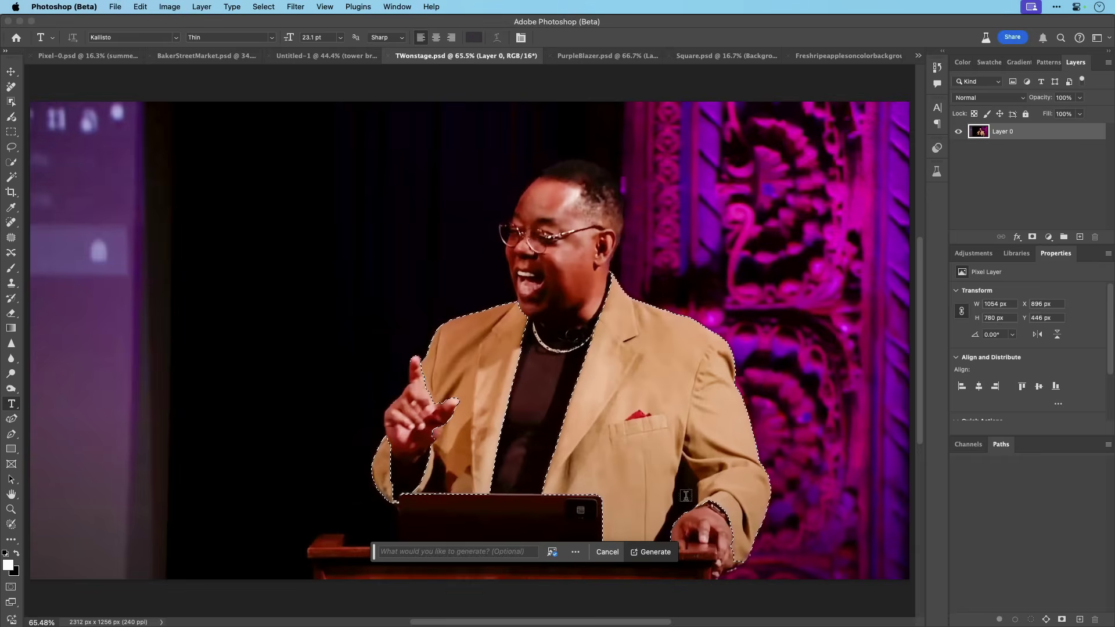
{"action": "left_click", "coordinate": [655, 552]}
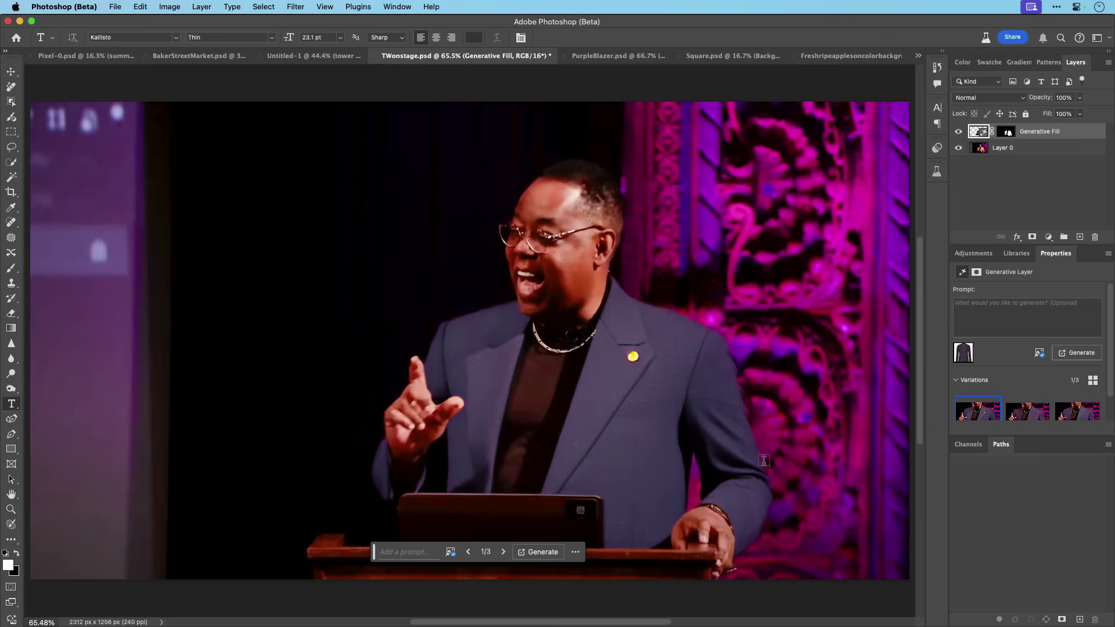
Step: Compare the three blazer variations, keep variation 1, then select Layer 0 with the Rectangular Marquee
{"action": "left_click", "coordinate": [504, 553]}
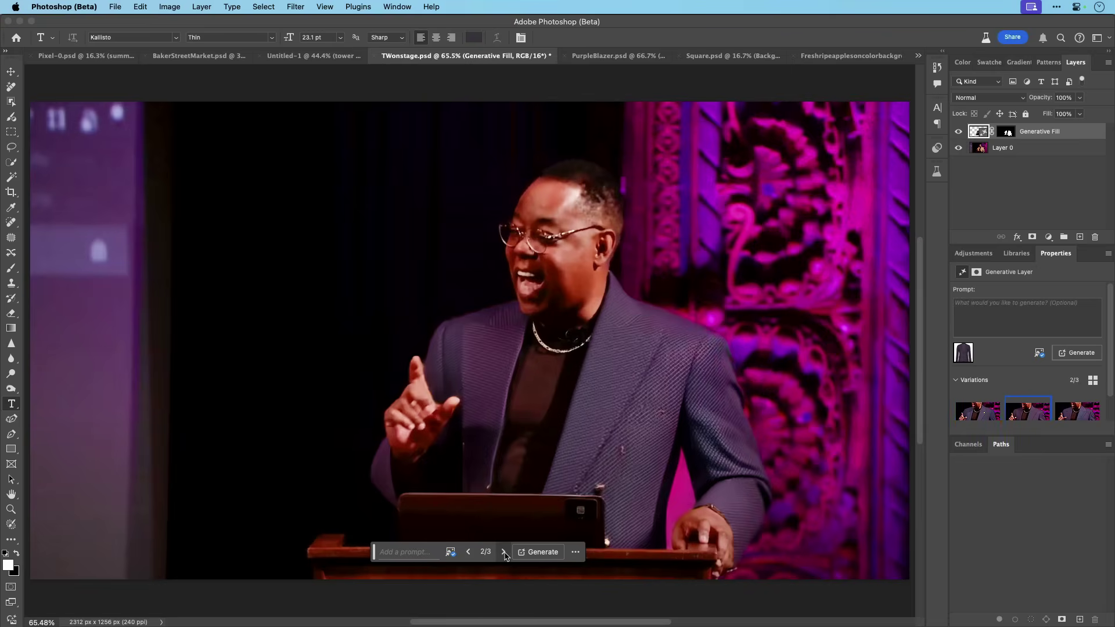
{"action": "left_click", "coordinate": [504, 552]}
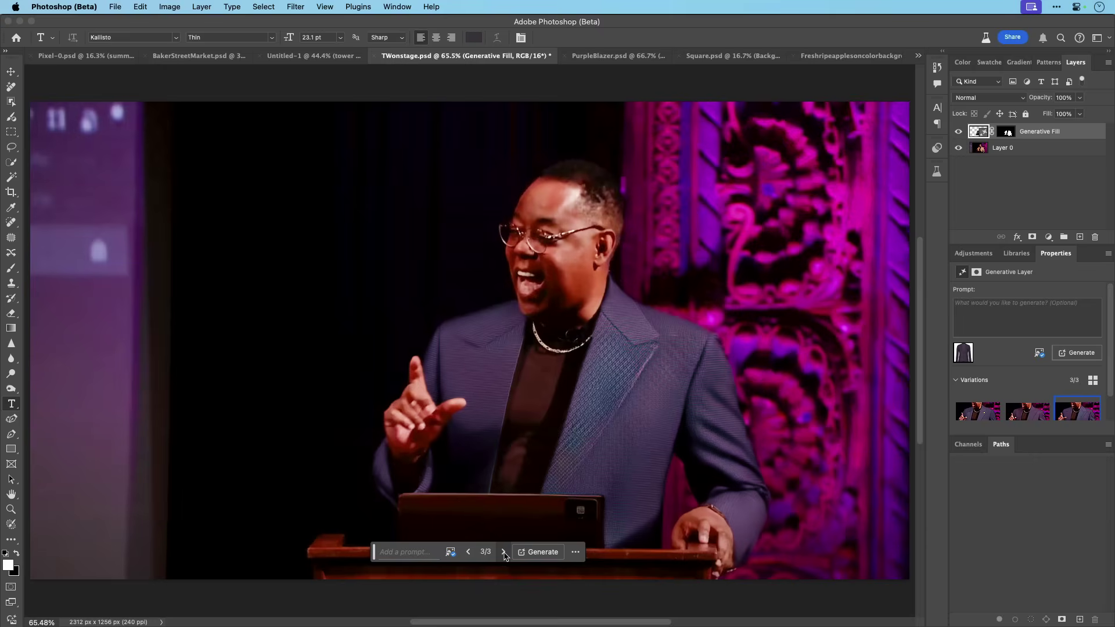
{"action": "left_click", "coordinate": [467, 552]}
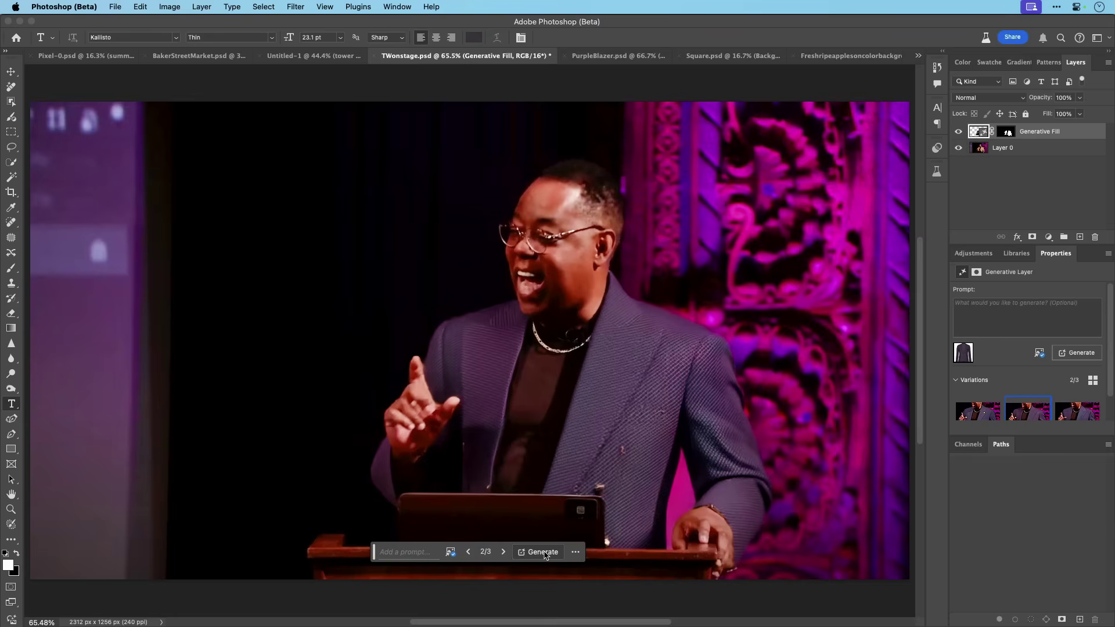
{"action": "left_click", "coordinate": [468, 551]}
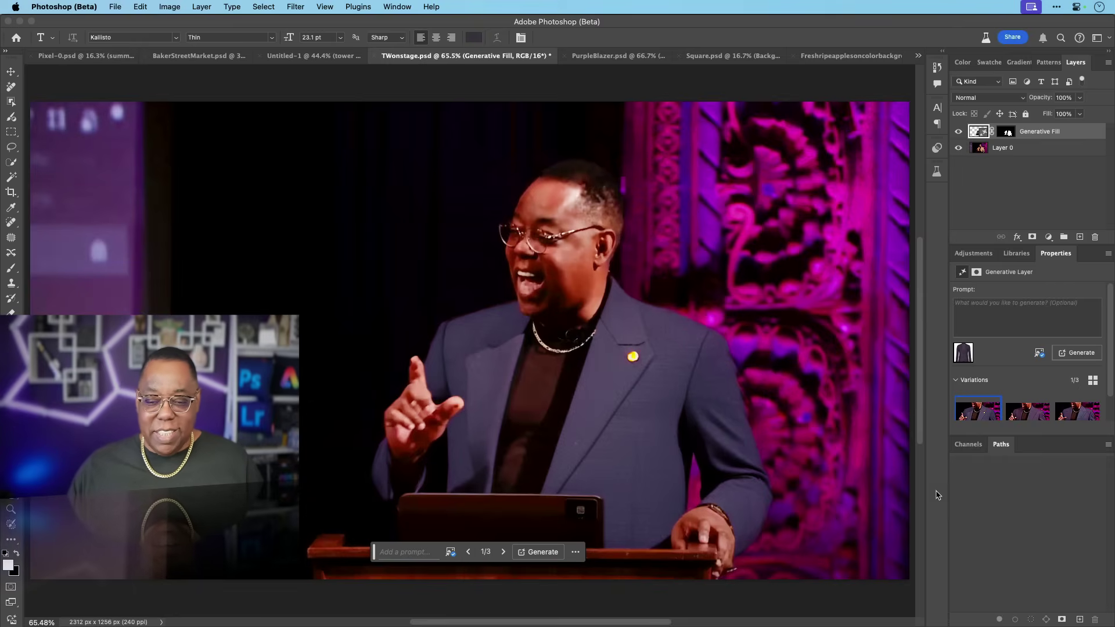
{"action": "left_click", "coordinate": [1003, 148]}
{"action": "key", "text": "m"}
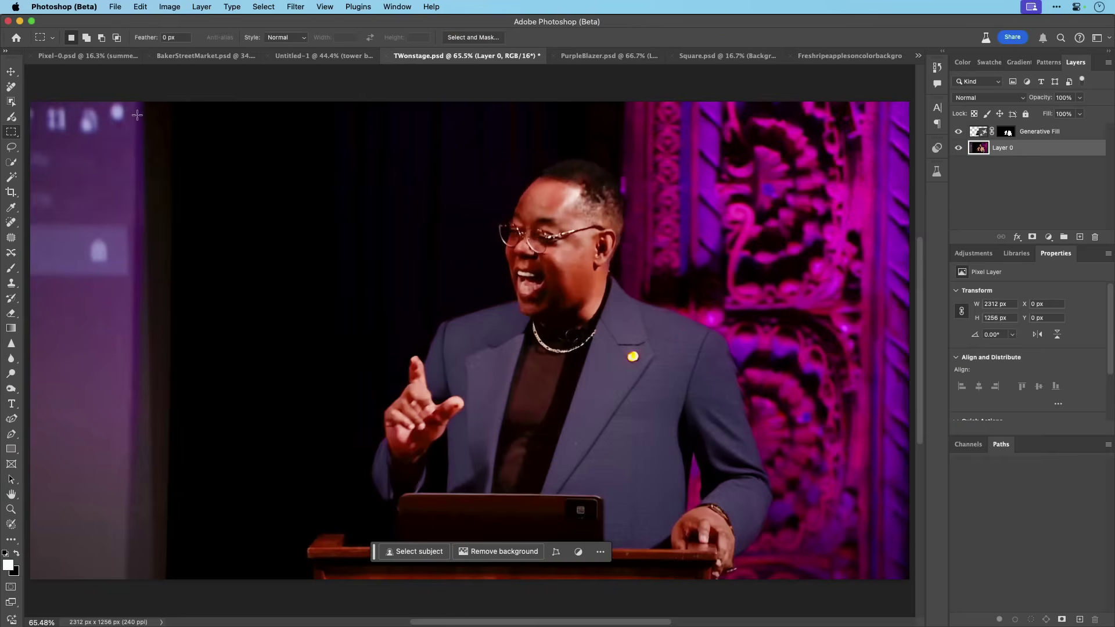
Step: Select the dark area left of the speaker and generate 'toy robot wearing sneakers' there
{"action": "left_click_drag", "start_coordinate": [137, 114], "coordinate": [342, 579]}
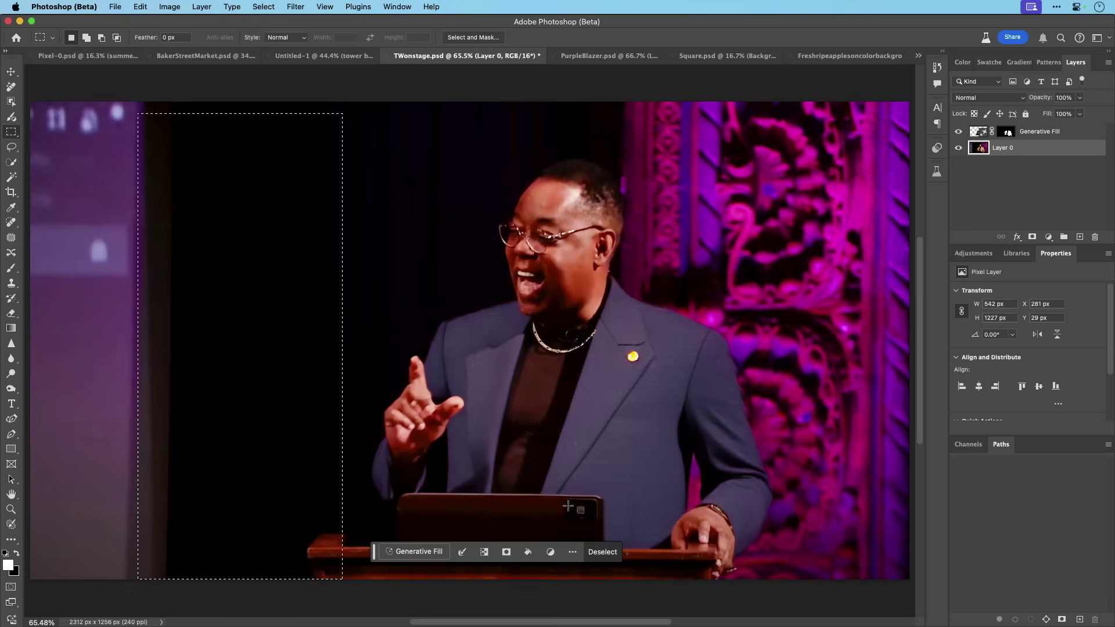
{"action": "left_click", "coordinate": [415, 551]}
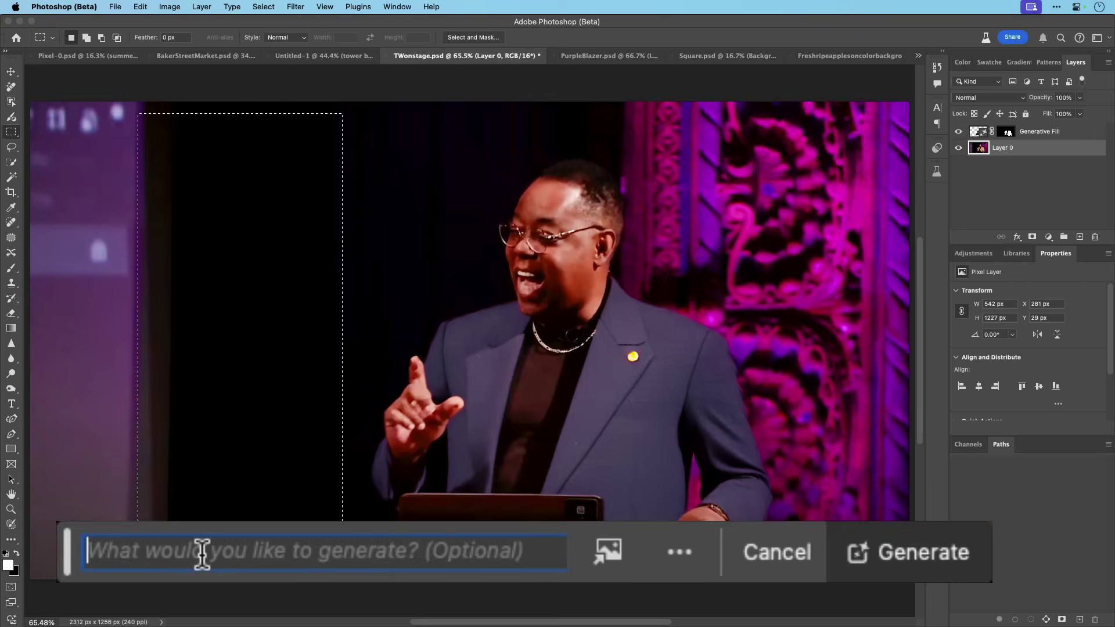
{"action": "type", "text": "t"}
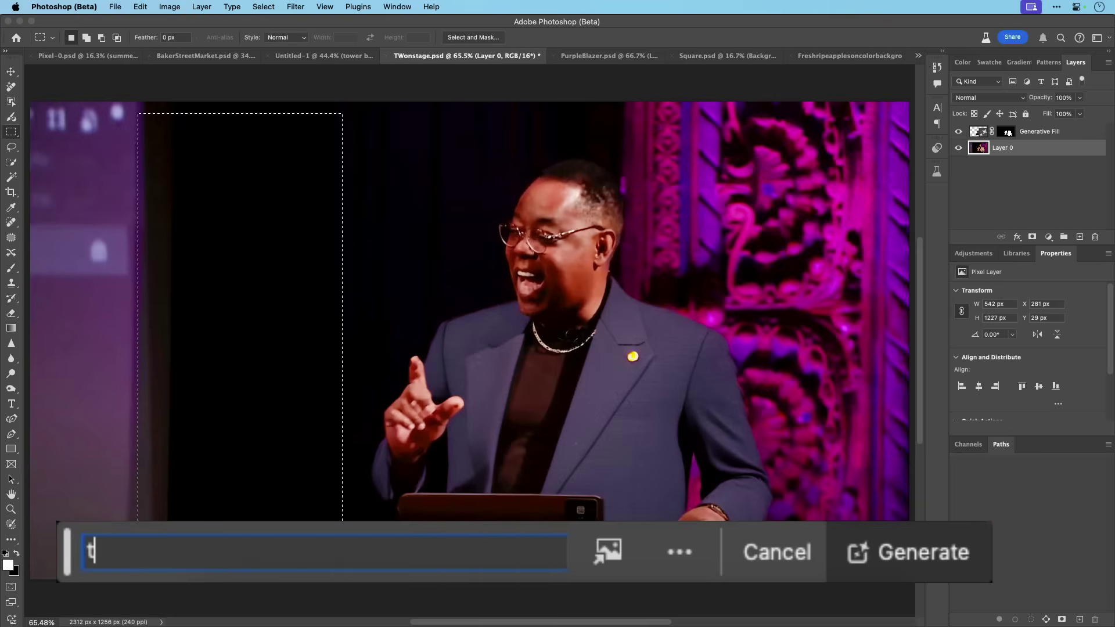
{"action": "type", "text": "oy"}
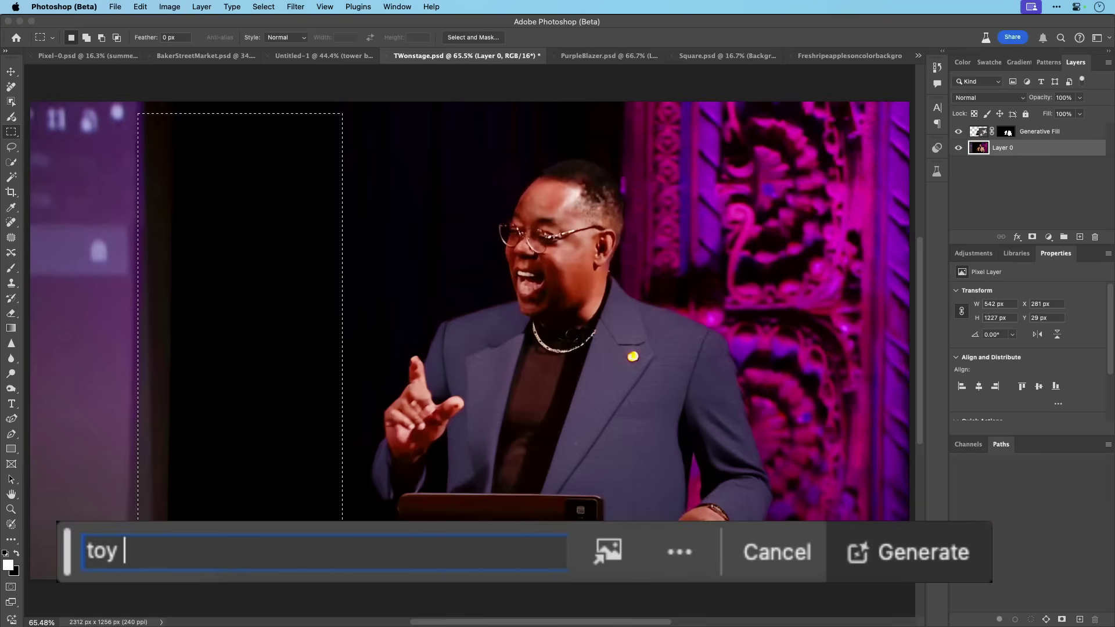
{"action": "type", "text": " robot we"}
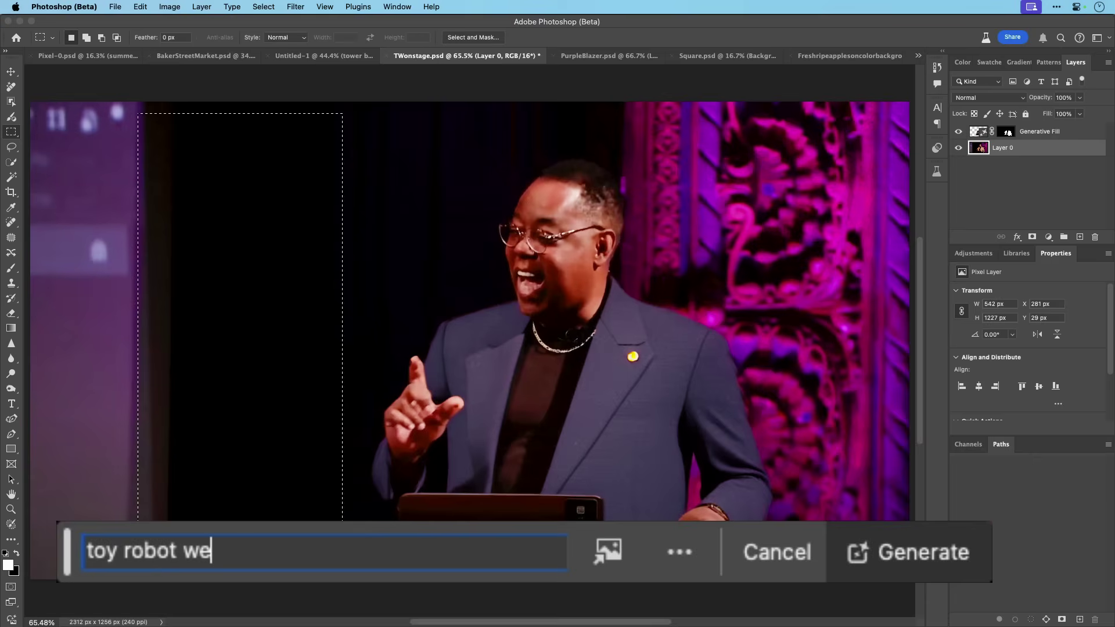
{"action": "type", "text": "aring sn"}
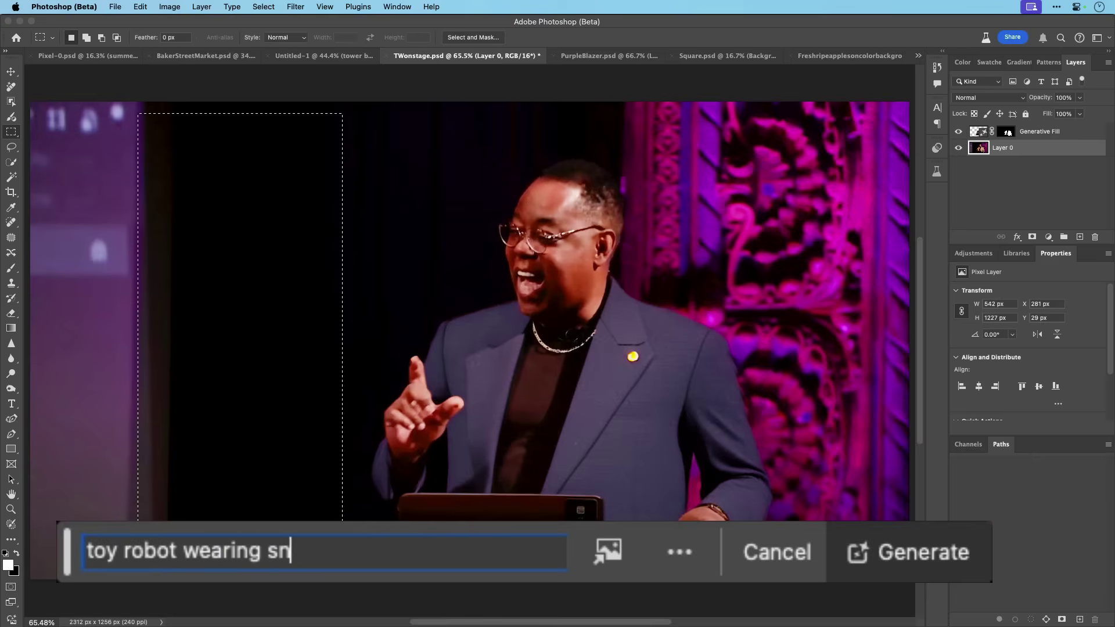
{"action": "type", "text": "eak"}
{"action": "key", "text": "BackSpace"}
{"action": "type", "text": "akers"}
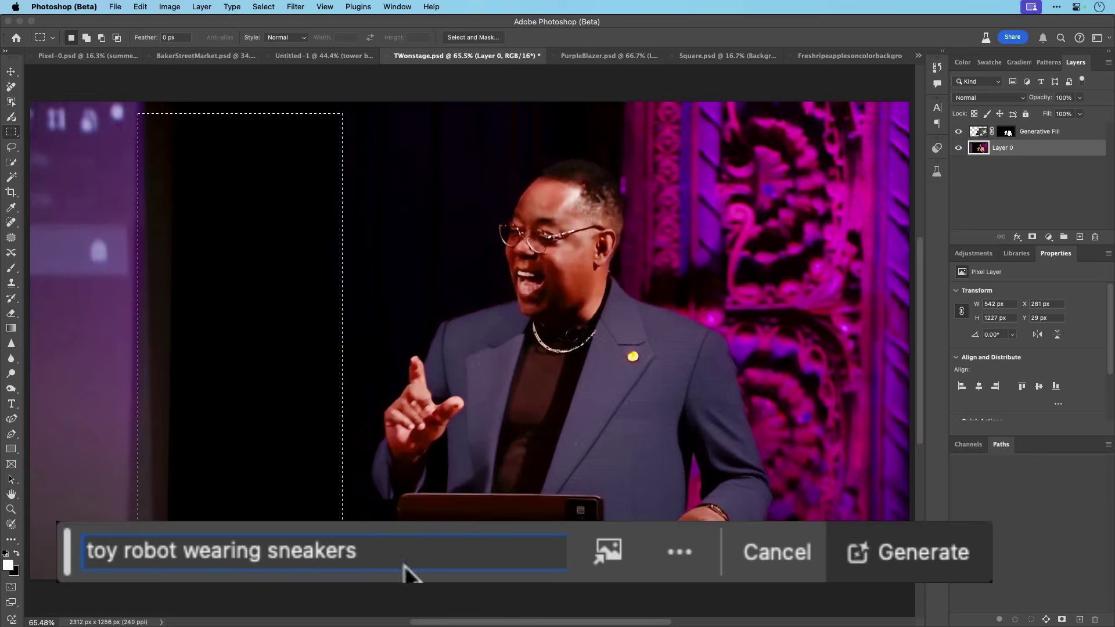
{"action": "left_click", "coordinate": [911, 546]}
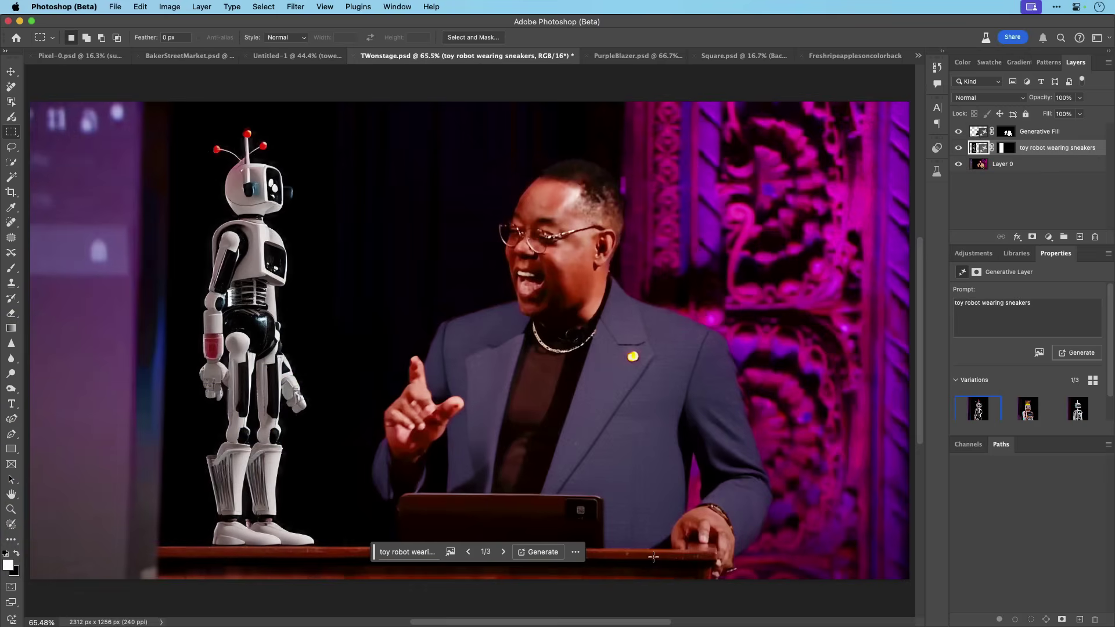
Step: Compare the robot variations, keep the retro tin robot (2/3), and enhance its detail
{"action": "left_click", "coordinate": [503, 554]}
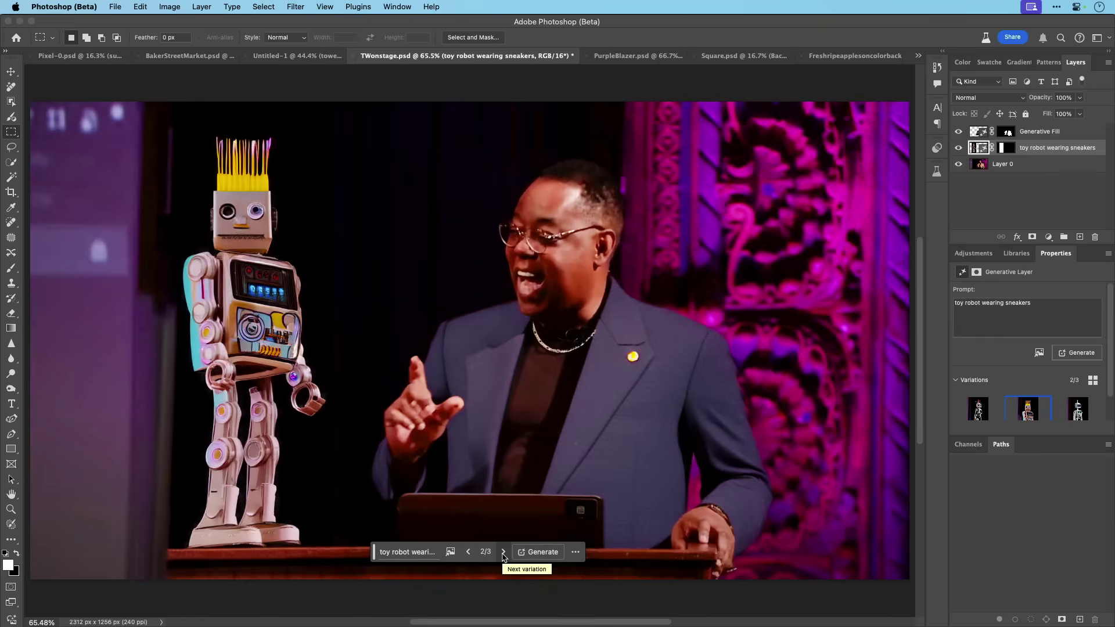
{"action": "left_click", "coordinate": [503, 553]}
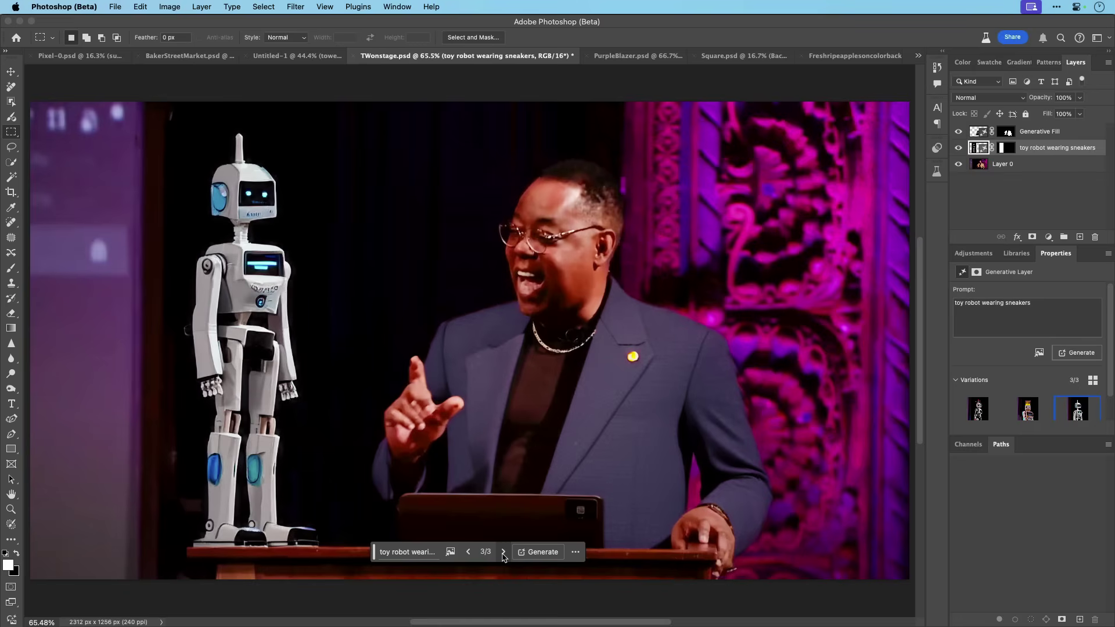
{"action": "left_click", "coordinate": [469, 553]}
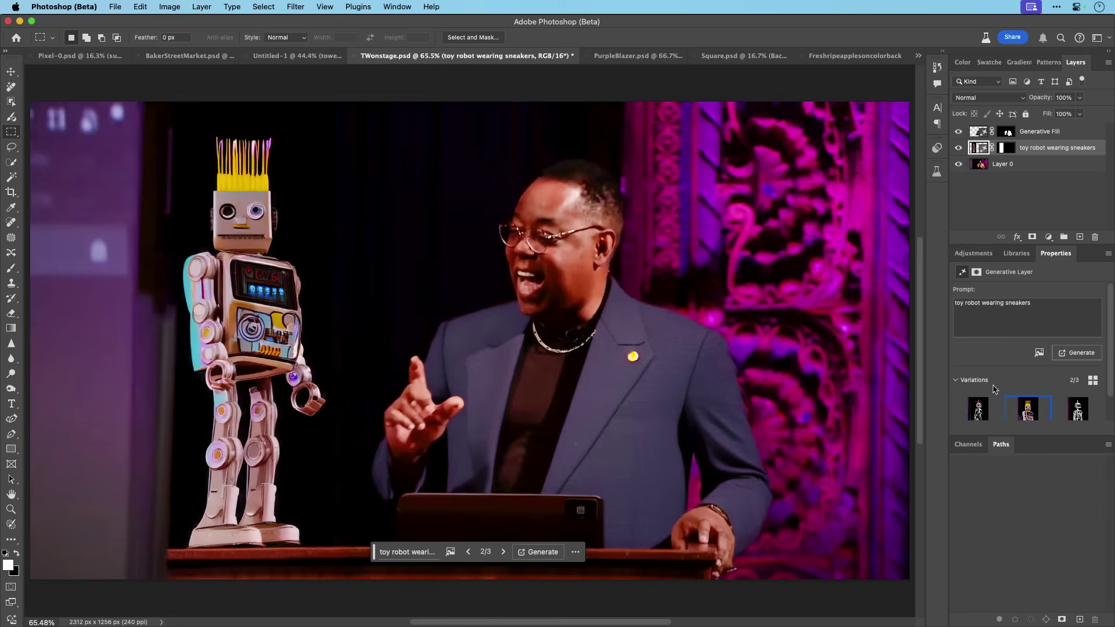
{"action": "mouse_move", "coordinate": [1012, 407]}
{"action": "scroll", "coordinate": [966, 406], "scroll_direction": "down", "scroll_amount": 1}
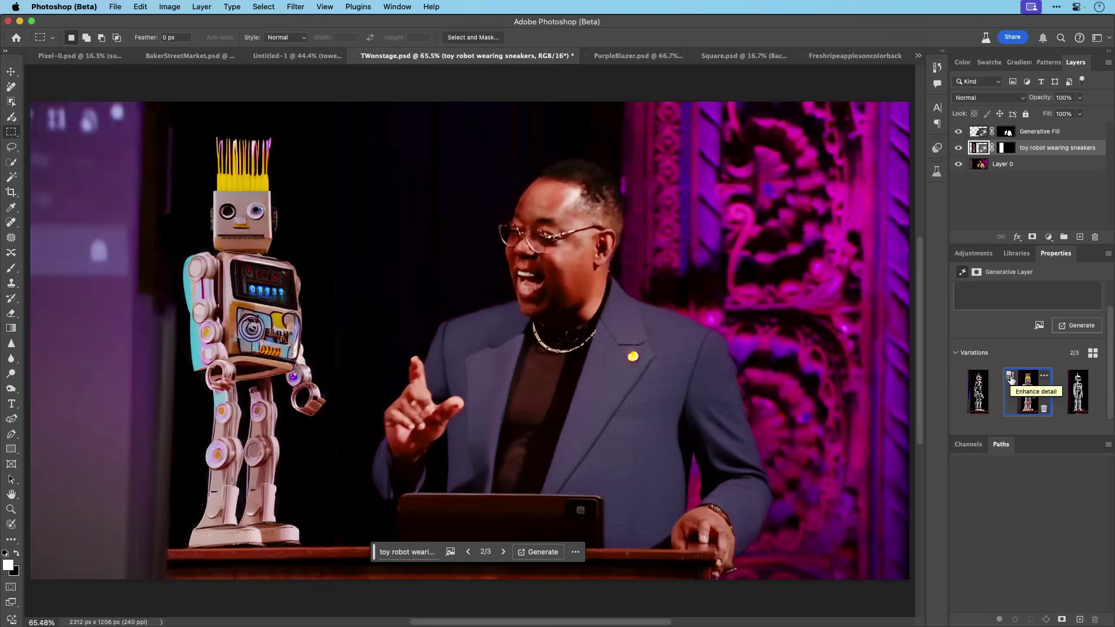
{"action": "left_click", "coordinate": [1010, 379]}
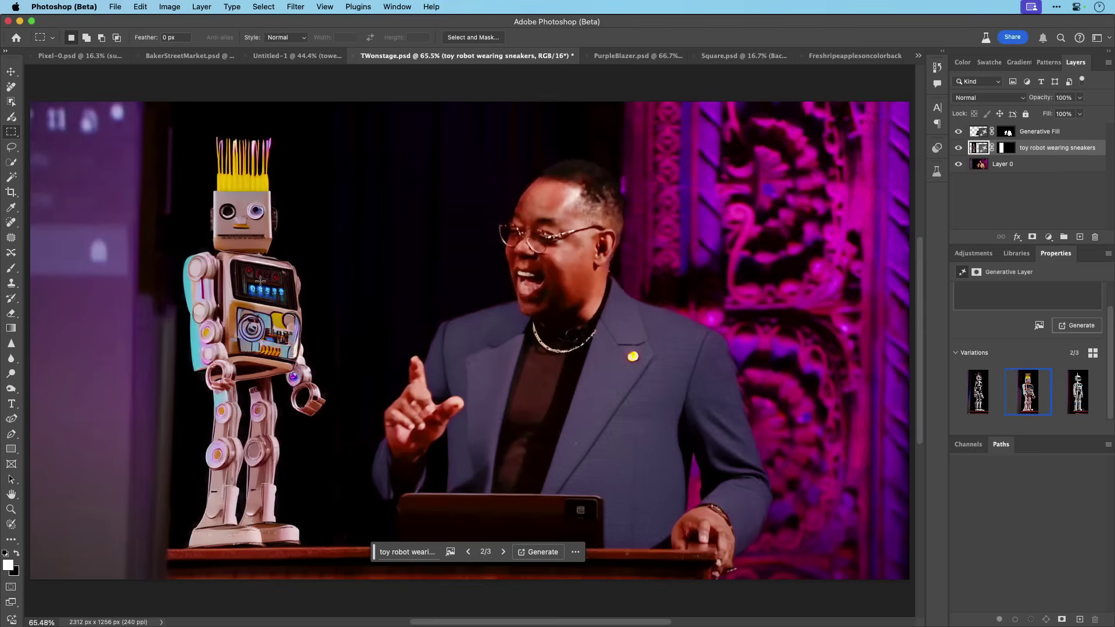
Step: Zoom in on the robot's face to inspect it, then fit the whole image
{"action": "key", "text": "z"}
{"action": "left_click_drag", "start_coordinate": [251, 219], "coordinate": [319, 279]}
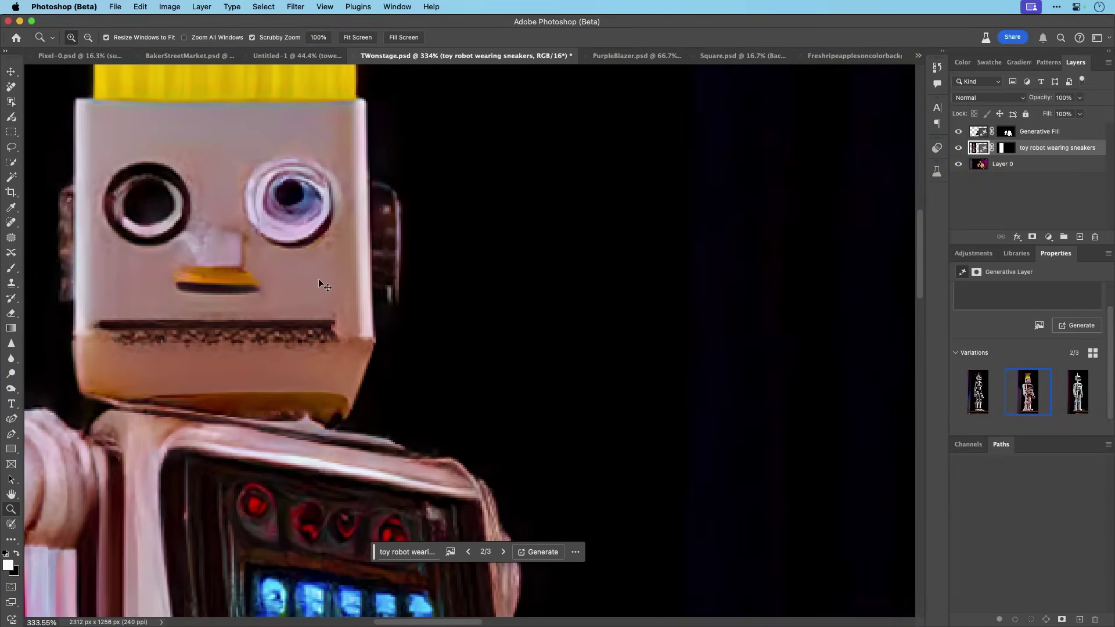
{"action": "key", "text": "super+minus"}
{"action": "key", "text": "super+minus"}
{"action": "key", "text": "super+minus"}
{"action": "key", "text": "super+minus"}
{"action": "key", "text": "super+minus"}
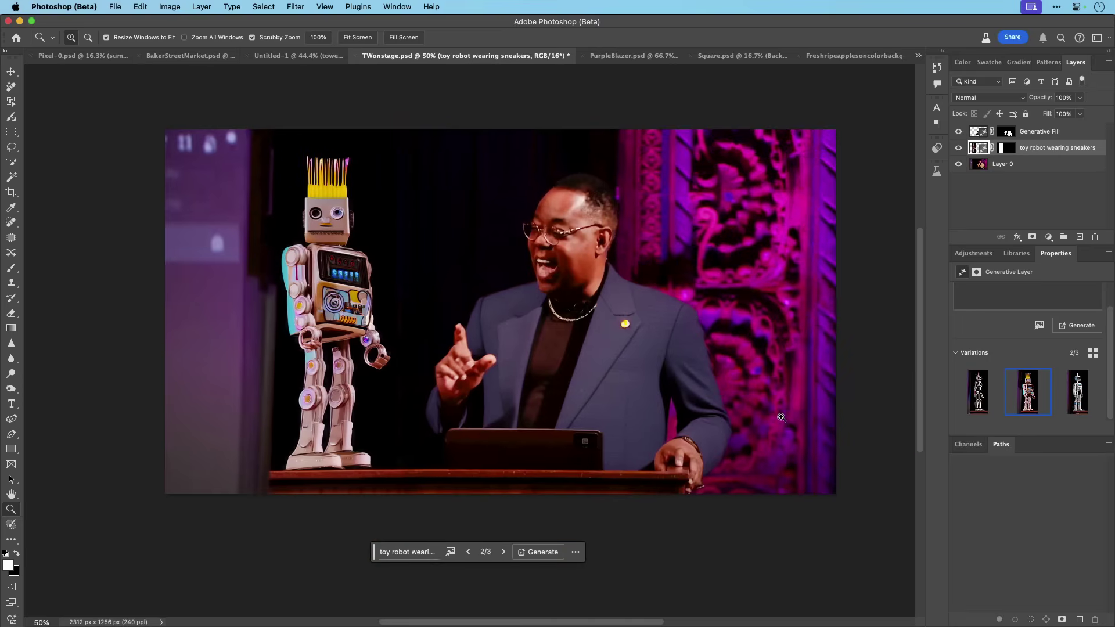
{"action": "key", "text": "super+0"}
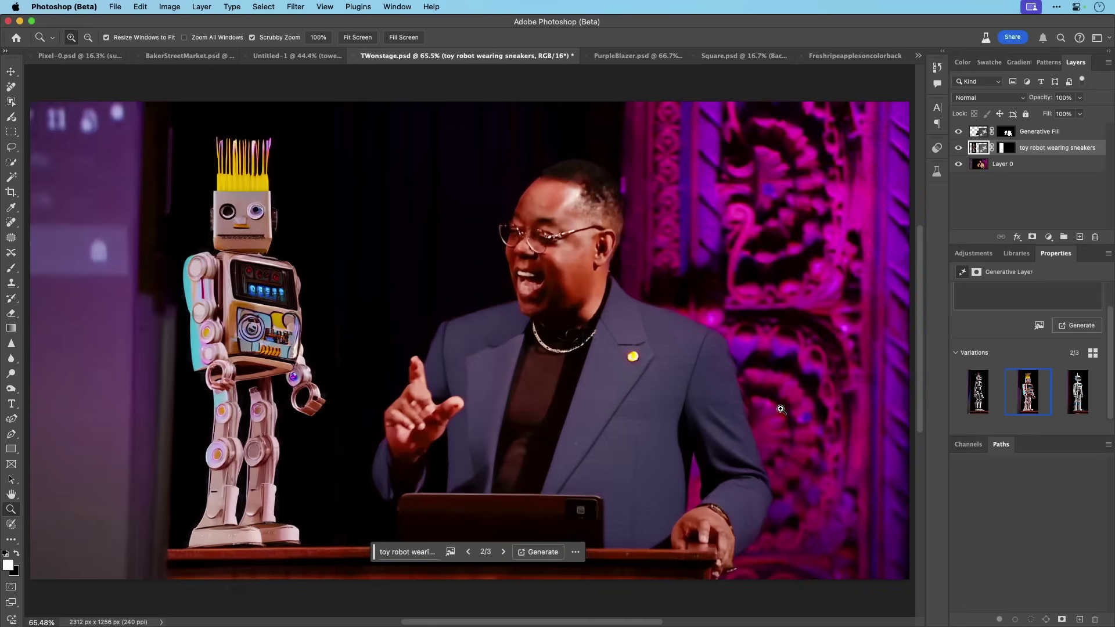
{"action": "left_click", "coordinate": [720, 59]}
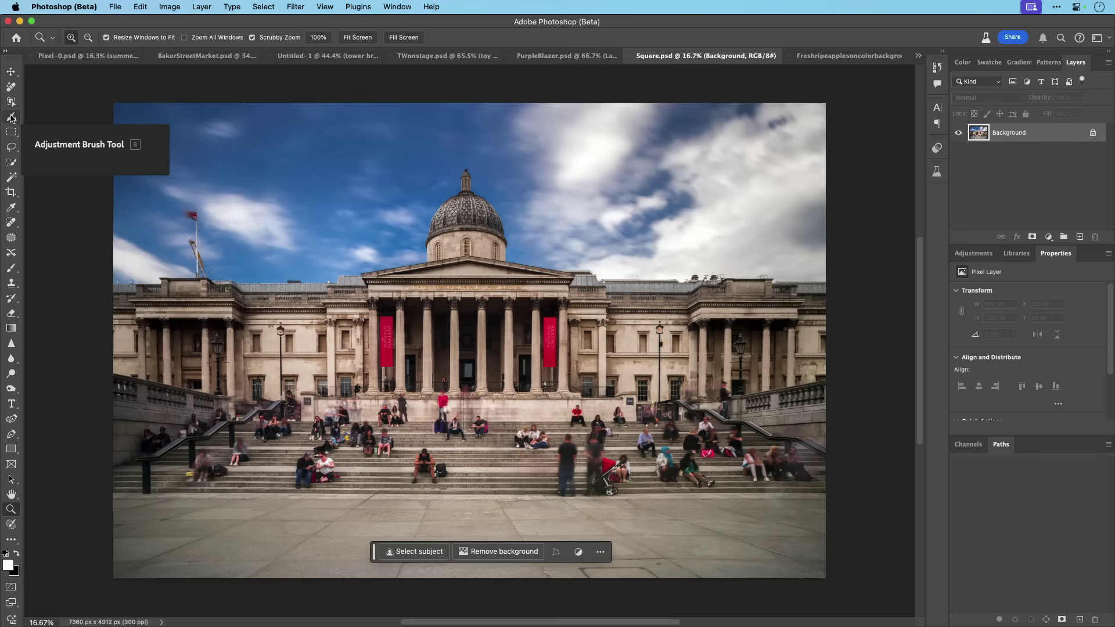
Step: Paint an Exposure adjustment across the foreground pavement below the steps and set it to -1.57
{"action": "left_click", "coordinate": [11, 118]}
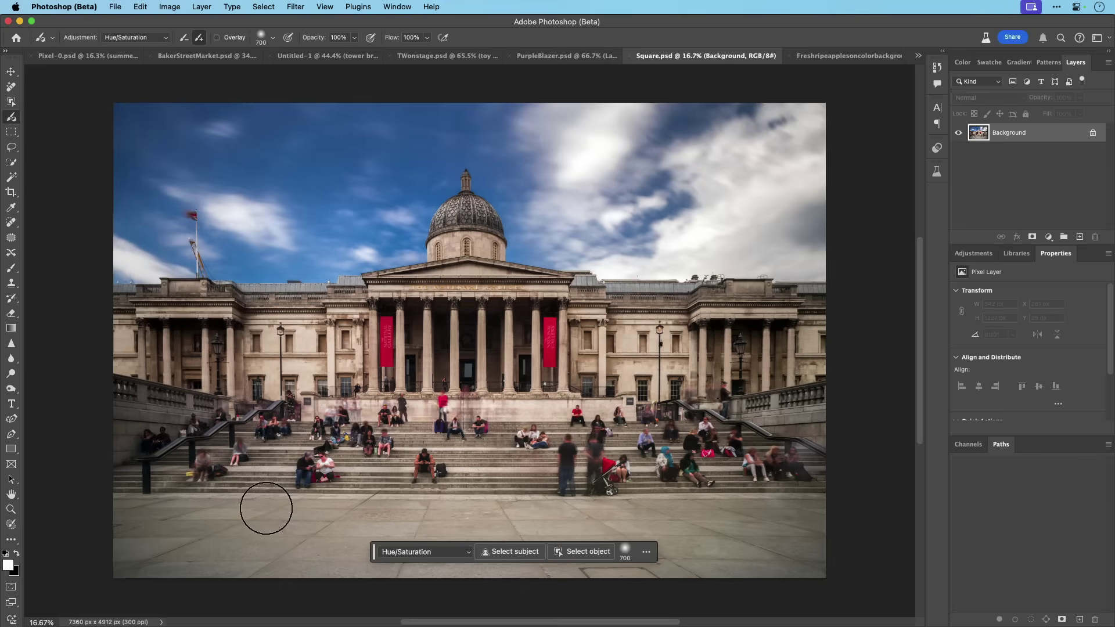
{"action": "left_click", "coordinate": [465, 555]}
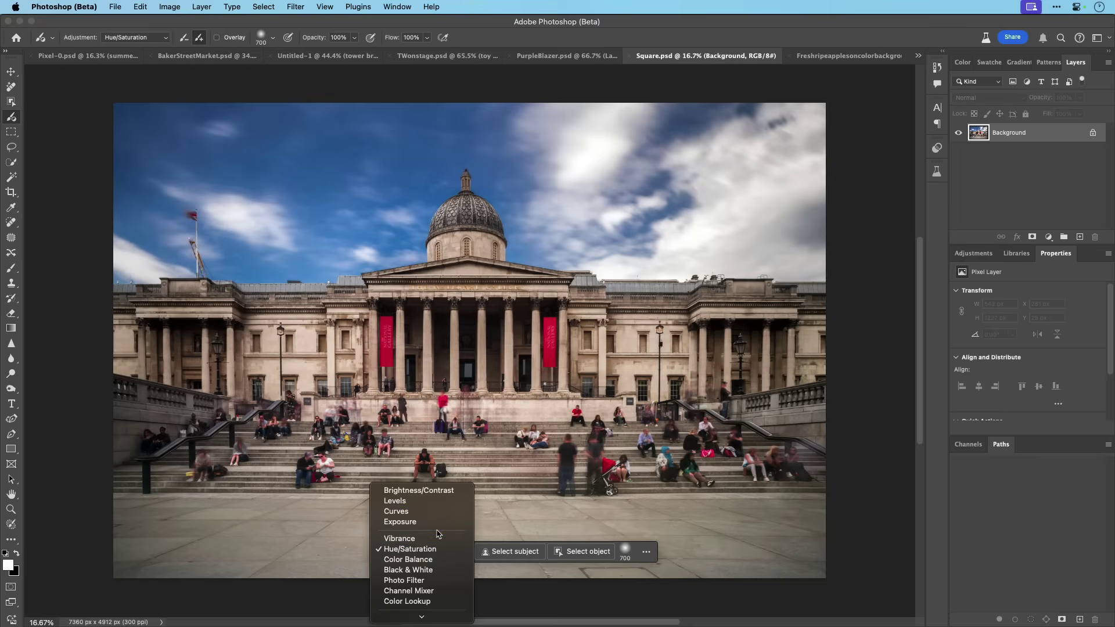
{"action": "mouse_move", "coordinate": [445, 617]}
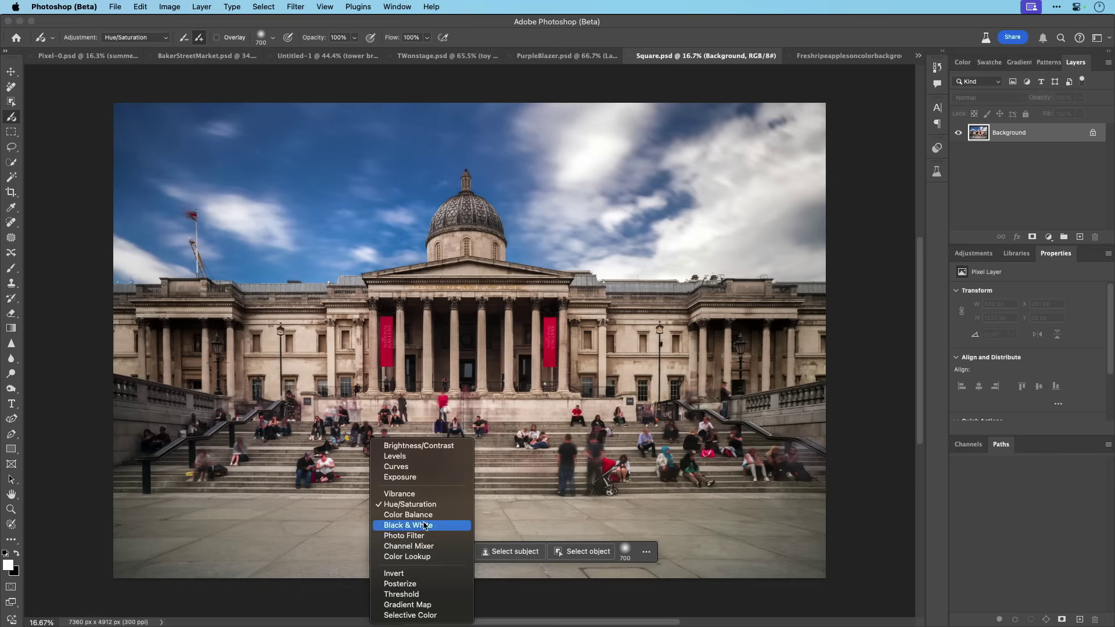
{"action": "left_click", "coordinate": [415, 478]}
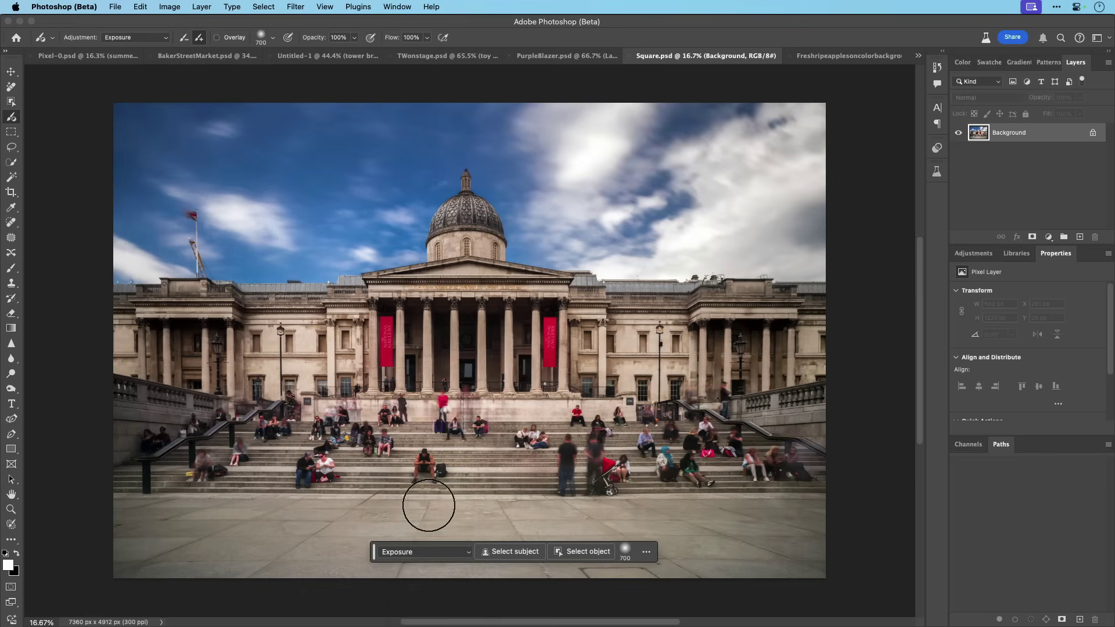
{"action": "mouse_move", "coordinate": [265, 550]}
{"action": "left_mouse_down"}
{"action": "mouse_move", "coordinate": [116, 555]}
{"action": "mouse_move", "coordinate": [339, 572]}
{"action": "mouse_move", "coordinate": [710, 569]}
{"action": "mouse_move", "coordinate": [836, 554]}
{"action": "mouse_move", "coordinate": [746, 541]}
{"action": "mouse_move", "coordinate": [335, 540]}
{"action": "mouse_move", "coordinate": [104, 523]}
{"action": "mouse_move", "coordinate": [815, 525]}
{"action": "mouse_move", "coordinate": [545, 570]}
{"action": "left_mouse_up"}
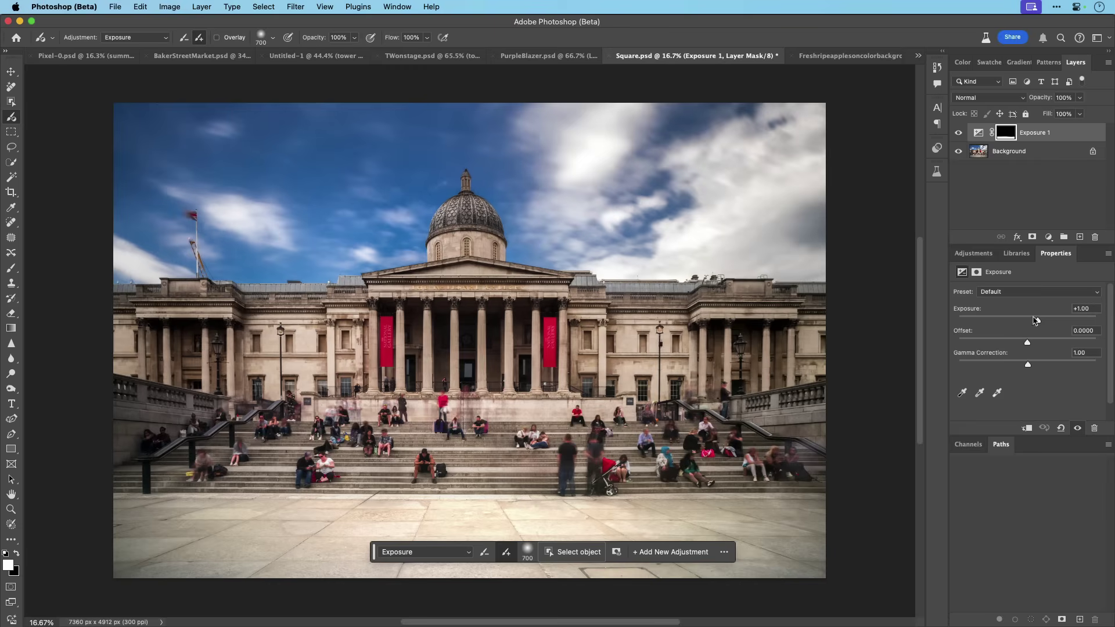
{"action": "left_click_drag", "start_coordinate": [1036, 324], "coordinate": [1017, 327]}
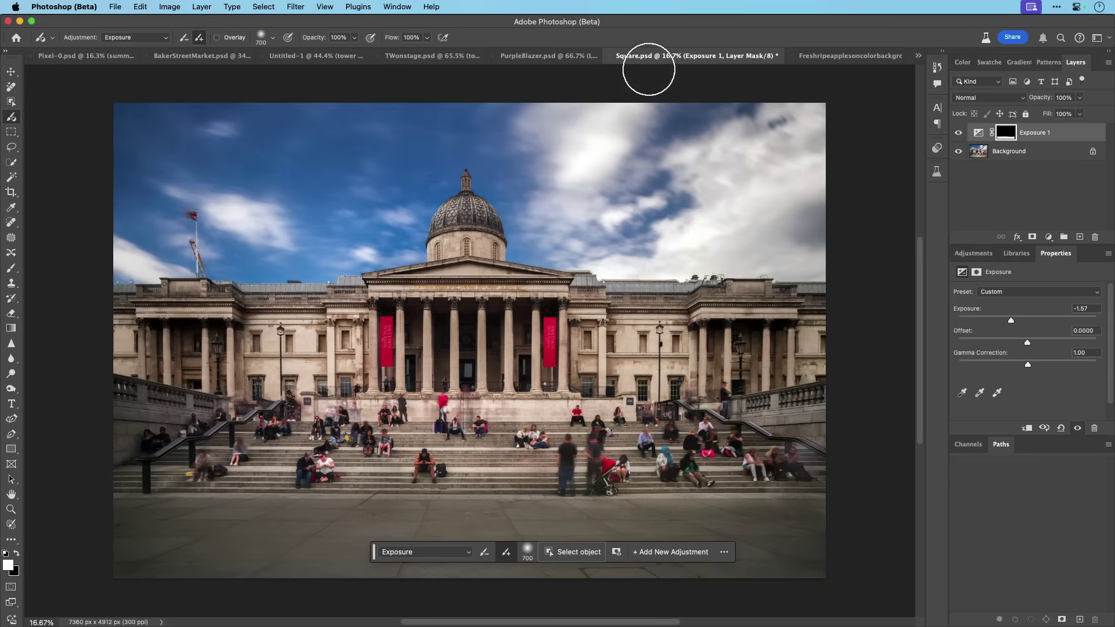
Step: In the Freshripeapples photo, paint a Hue/Saturation adjustment onto the upper-right apple
{"action": "left_click", "coordinate": [830, 58]}
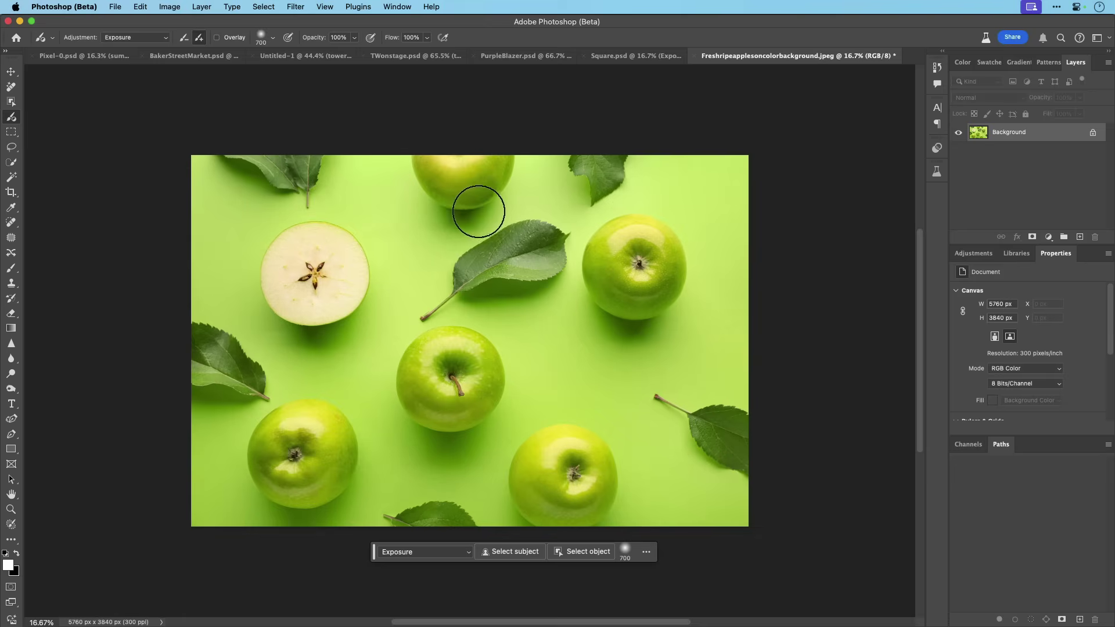
{"action": "left_click", "coordinate": [470, 555]}
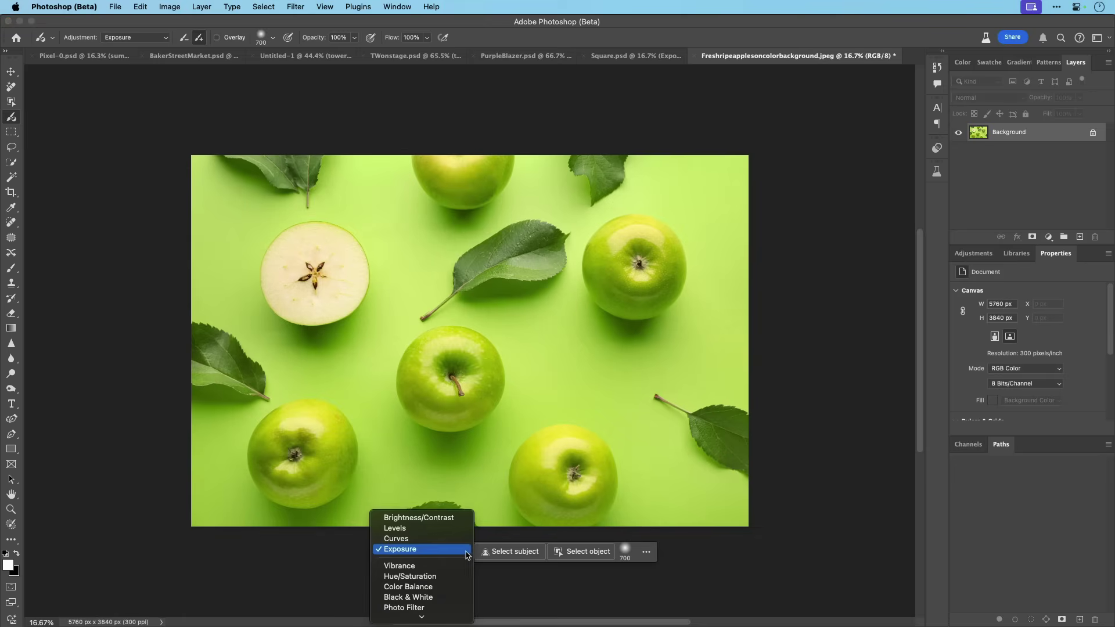
{"action": "left_click", "coordinate": [454, 577]}
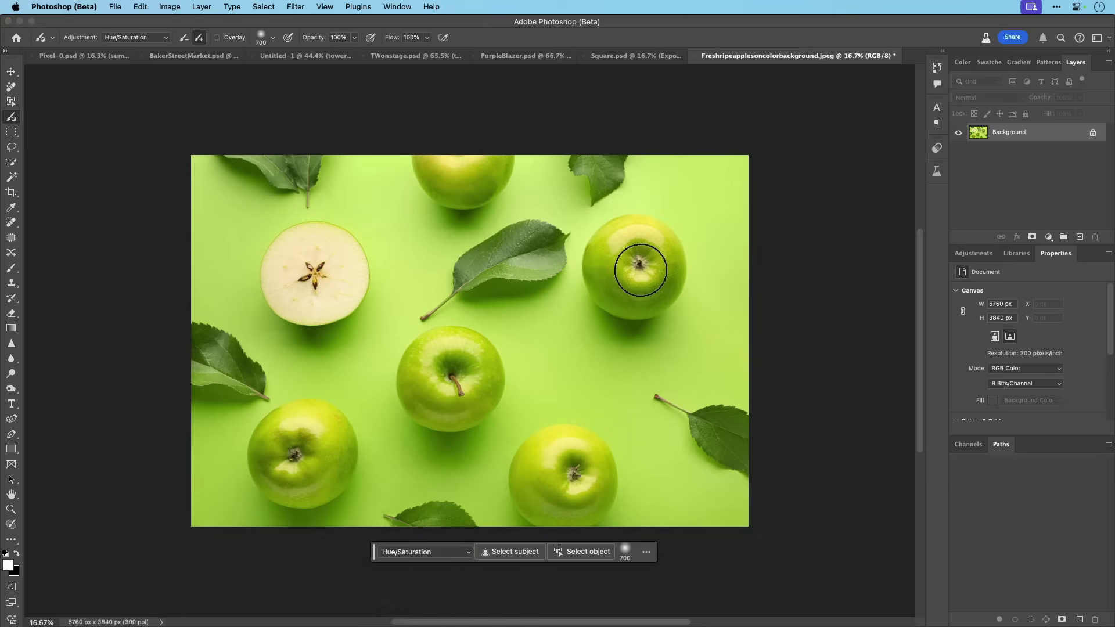
{"action": "mouse_move", "coordinate": [638, 262]}
{"action": "left_mouse_down"}
{"action": "mouse_move", "coordinate": [625, 251]}
{"action": "mouse_move", "coordinate": [618, 271]}
{"action": "mouse_move", "coordinate": [643, 269]}
{"action": "mouse_move", "coordinate": [652, 251]}
{"action": "mouse_move", "coordinate": [625, 257]}
{"action": "mouse_move", "coordinate": [632, 287]}
{"action": "mouse_move", "coordinate": [637, 264]}
{"action": "mouse_move", "coordinate": [622, 259]}
{"action": "mouse_move", "coordinate": [662, 274]}
{"action": "left_mouse_up"}
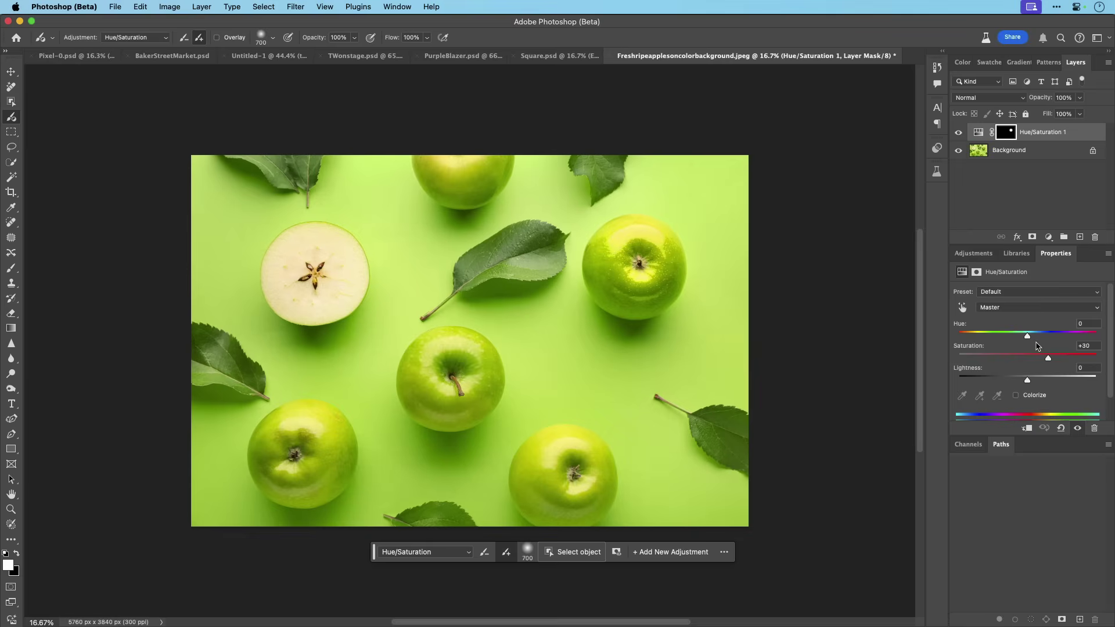
Step: Set Hue to -79, paint the lower-left apple, and touch up edges with a 200 brush
{"action": "left_click_drag", "start_coordinate": [1027, 340], "coordinate": [988, 341]}
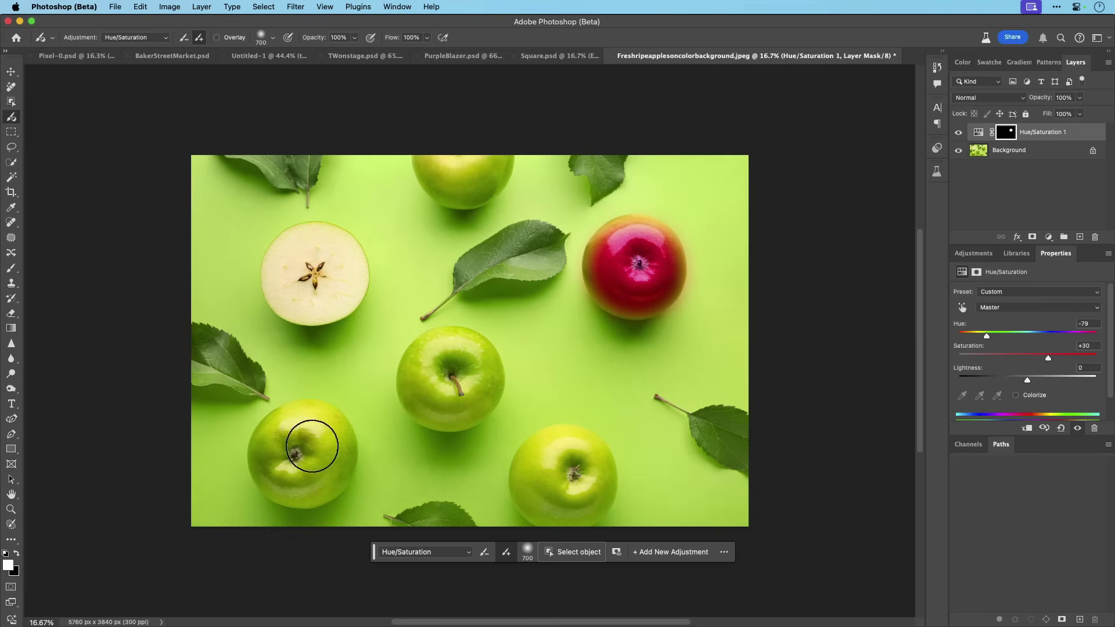
{"action": "mouse_move", "coordinate": [311, 443]}
{"action": "left_mouse_down"}
{"action": "mouse_move", "coordinate": [284, 466]}
{"action": "mouse_move", "coordinate": [302, 466]}
{"action": "mouse_move", "coordinate": [291, 449]}
{"action": "mouse_move", "coordinate": [280, 461]}
{"action": "mouse_move", "coordinate": [297, 469]}
{"action": "mouse_move", "coordinate": [333, 456]}
{"action": "mouse_move", "coordinate": [299, 476]}
{"action": "mouse_move", "coordinate": [318, 461]}
{"action": "mouse_move", "coordinate": [316, 441]}
{"action": "mouse_move", "coordinate": [275, 444]}
{"action": "mouse_move", "coordinate": [326, 451]}
{"action": "left_mouse_up"}
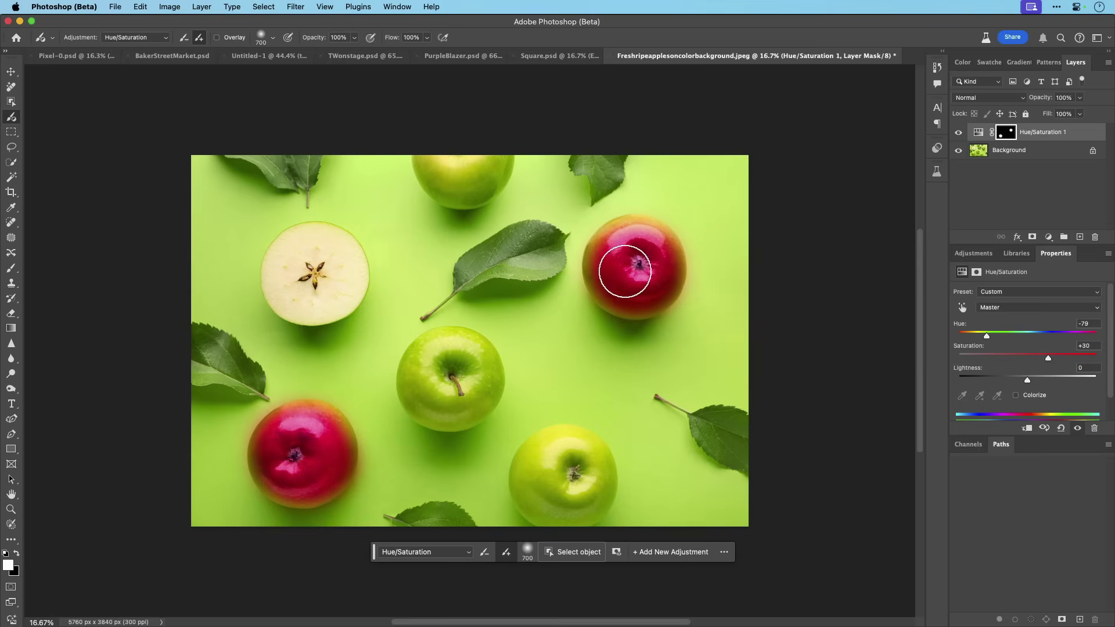
{"action": "key", "text": "bracketleft"}
{"action": "key", "text": "bracketleft"}
{"action": "key", "text": "bracketleft"}
{"action": "key", "text": "bracketleft"}
{"action": "key", "text": "bracketleft"}
{"action": "key", "text": "bracketleft"}
{"action": "mouse_move", "coordinate": [595, 261]}
{"action": "left_mouse_down"}
{"action": "mouse_move", "coordinate": [596, 244]}
{"action": "mouse_move", "coordinate": [593, 286]}
{"action": "mouse_move", "coordinate": [621, 225]}
{"action": "mouse_move", "coordinate": [663, 231]}
{"action": "mouse_move", "coordinate": [677, 260]}
{"action": "mouse_move", "coordinate": [664, 289]}
{"action": "mouse_move", "coordinate": [602, 297]}
{"action": "mouse_move", "coordinate": [654, 310]}
{"action": "left_mouse_up"}
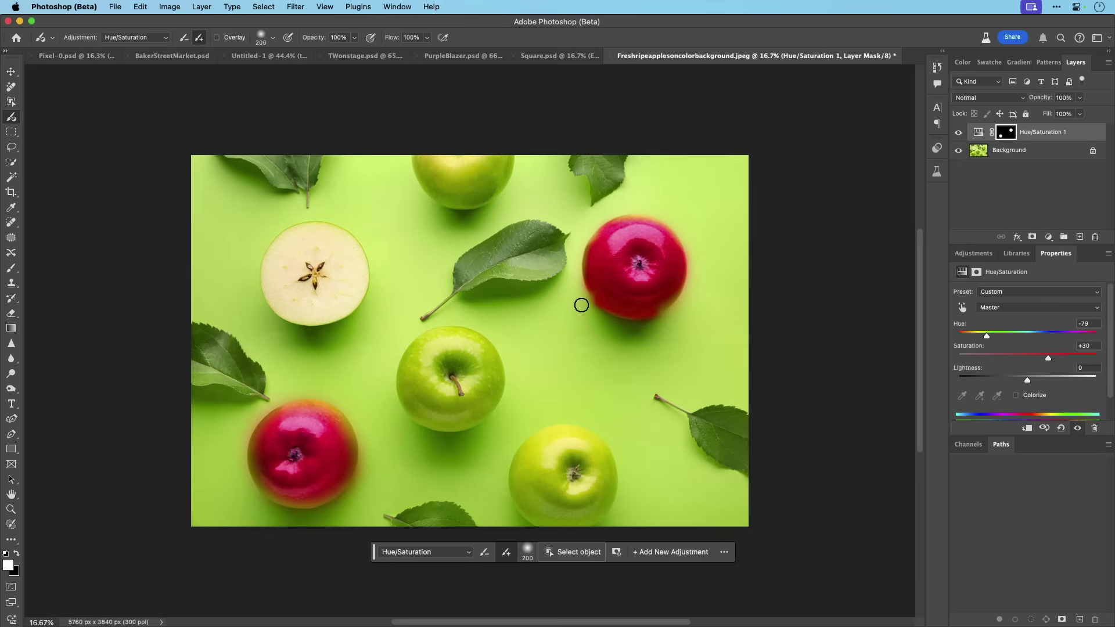
{"action": "key", "text": "x"}
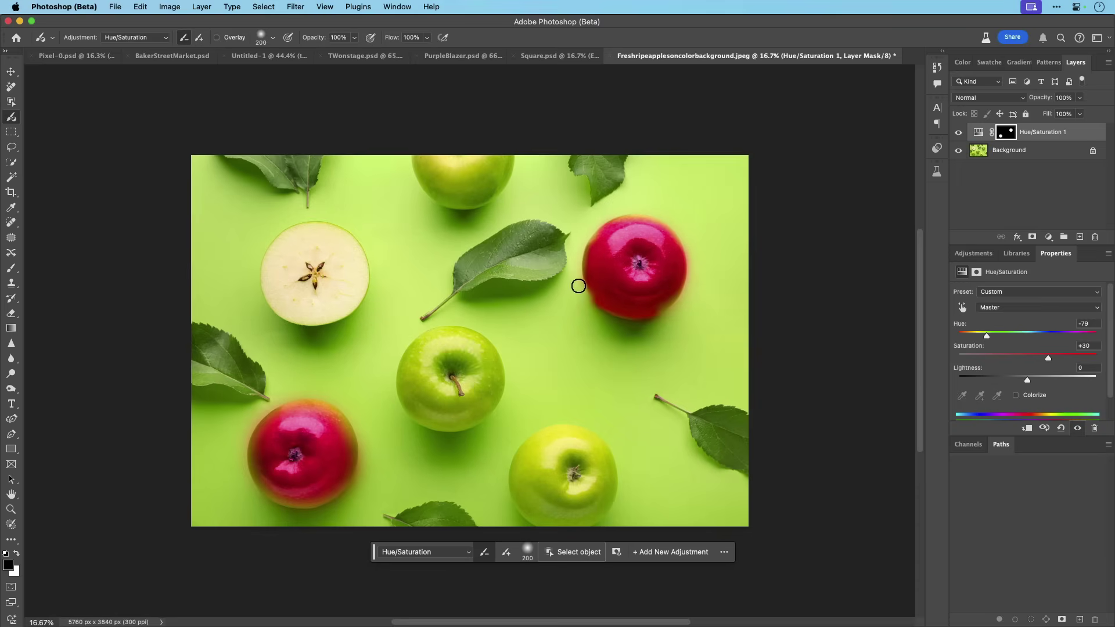